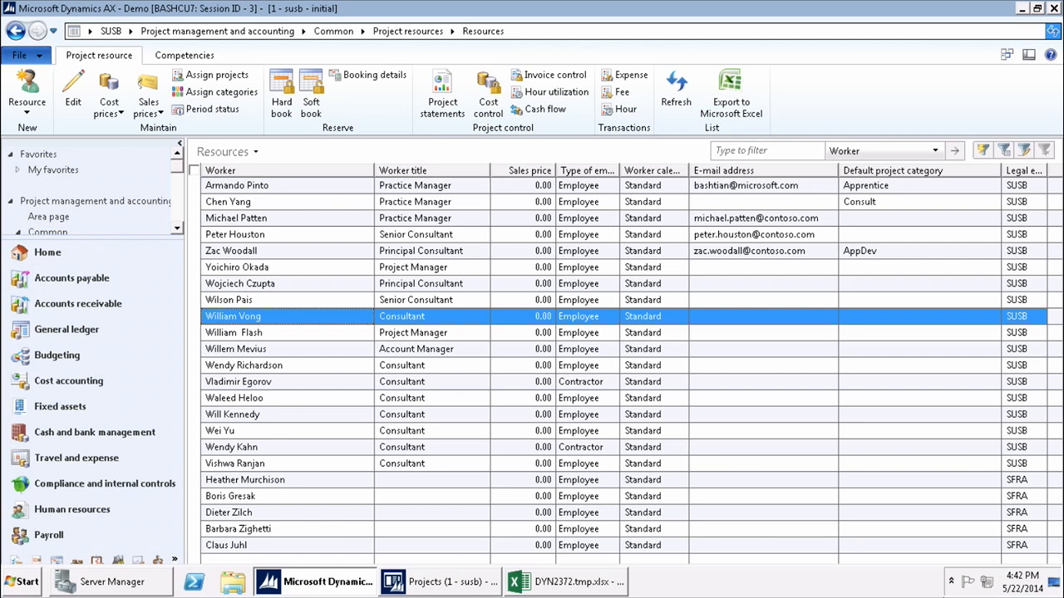
Add the first worker in the lookup as a project resource with the Standard calendar, and refresh the resource list.
left_click(26, 90)
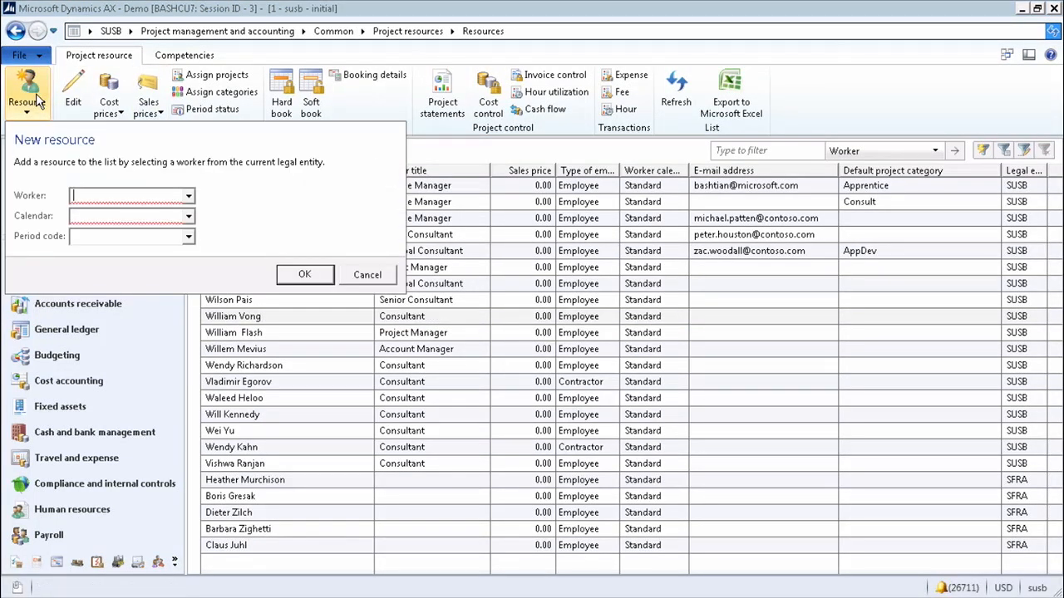
left_click(189, 196)
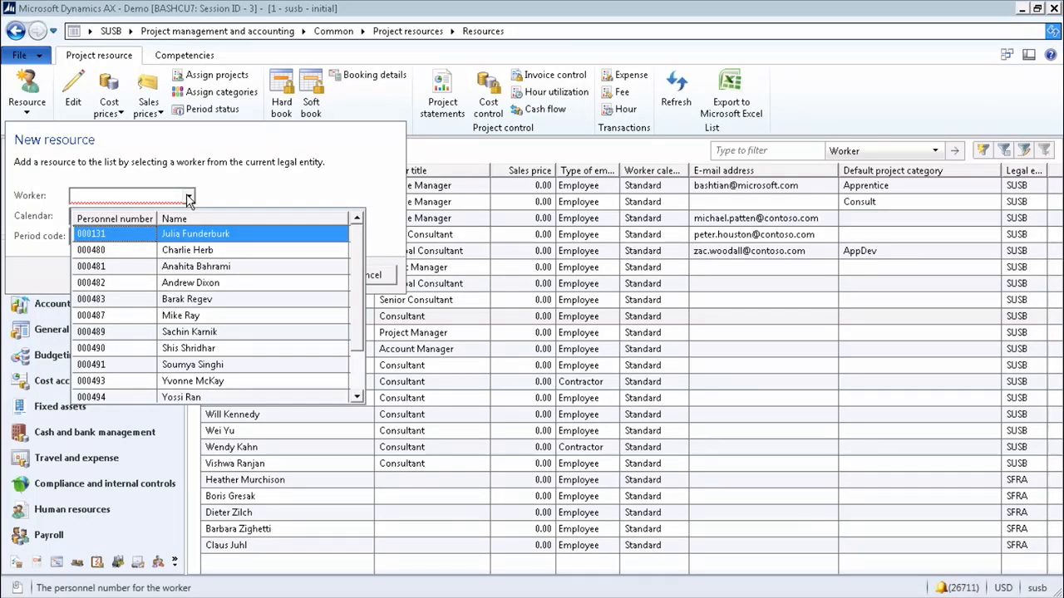
left_click(187, 236)
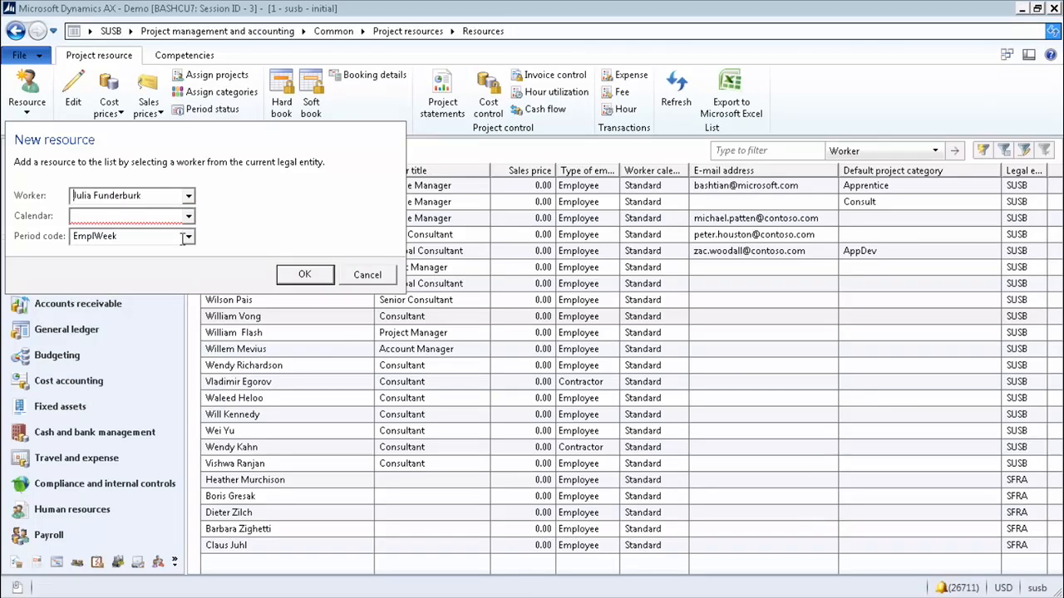
left_click(189, 217)
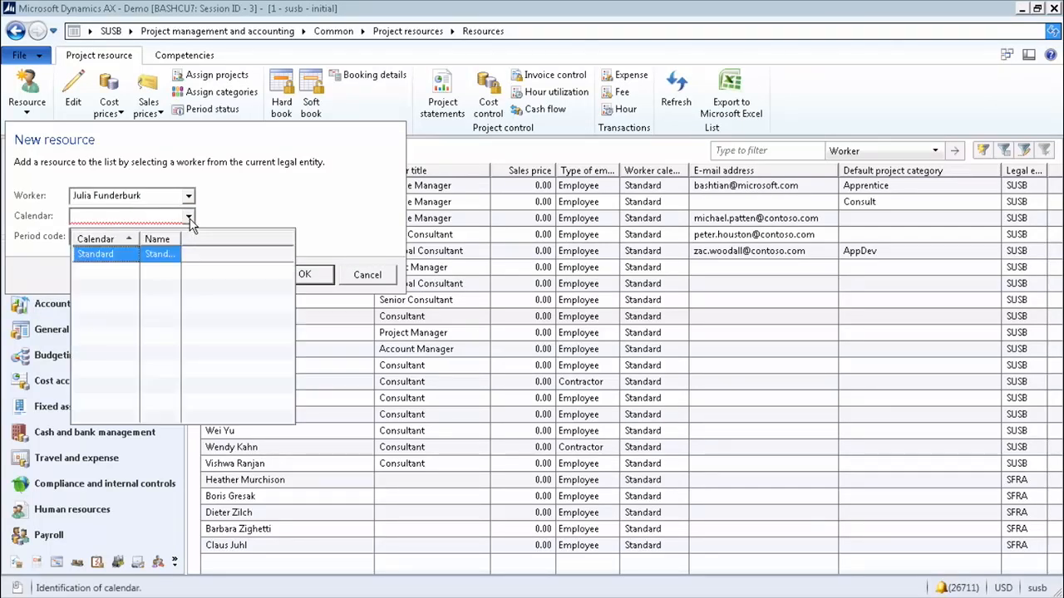
left_click(122, 260)
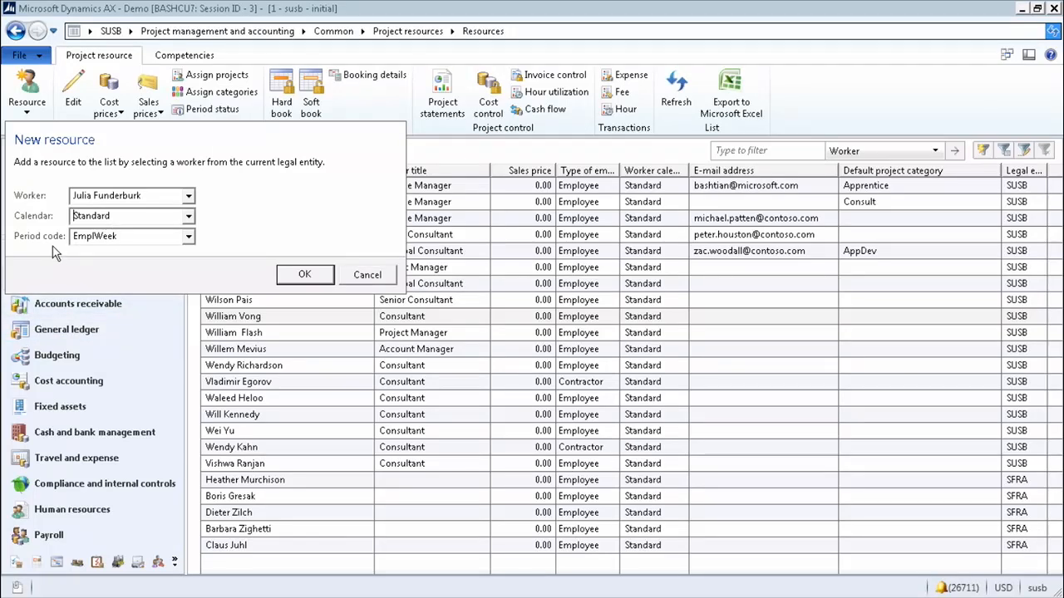
left_click(283, 285)
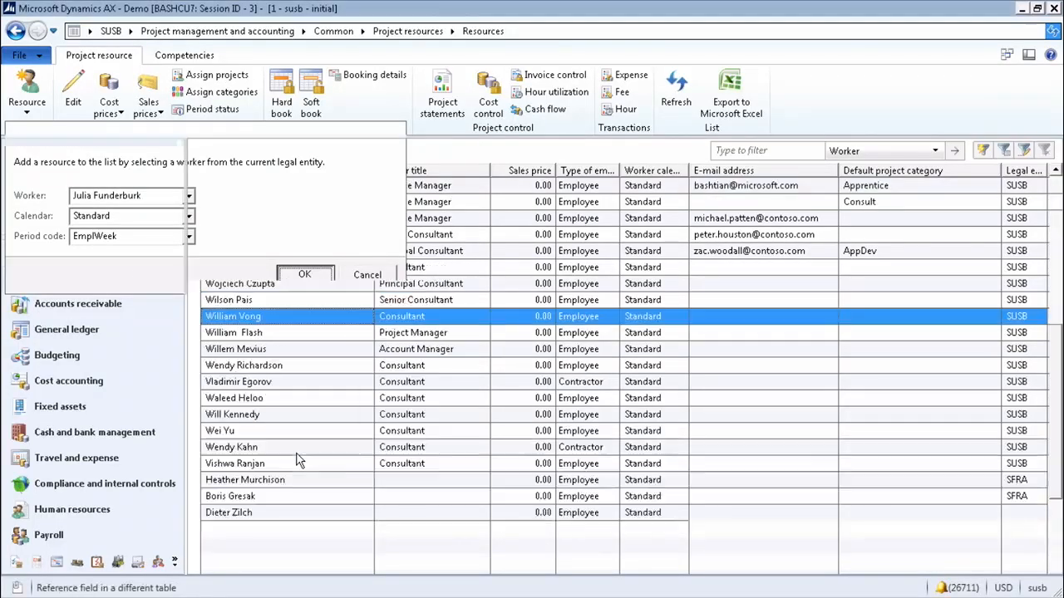
mouse_move(283, 353)
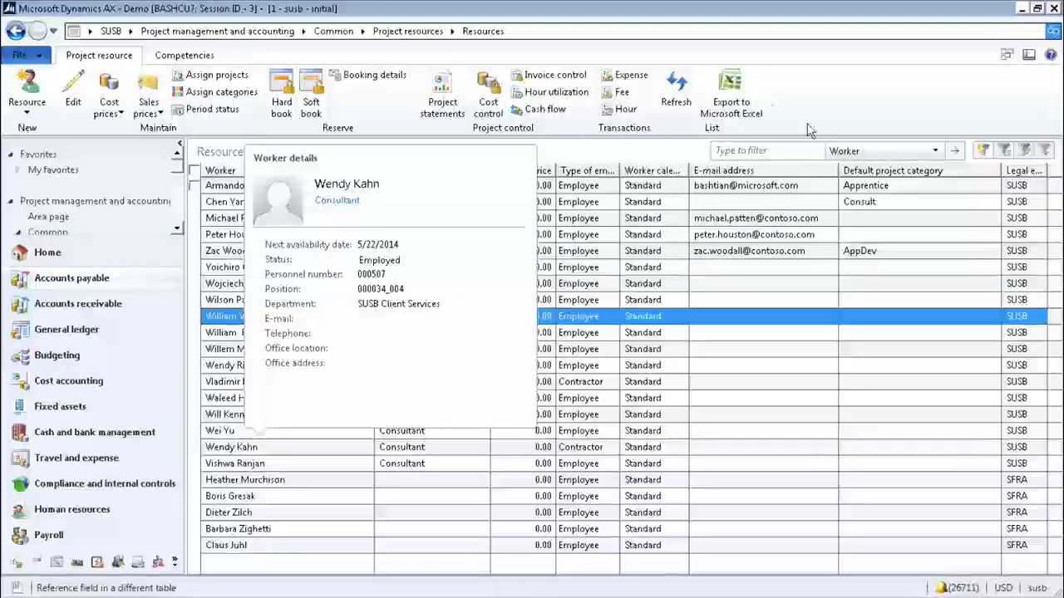
key("F5")
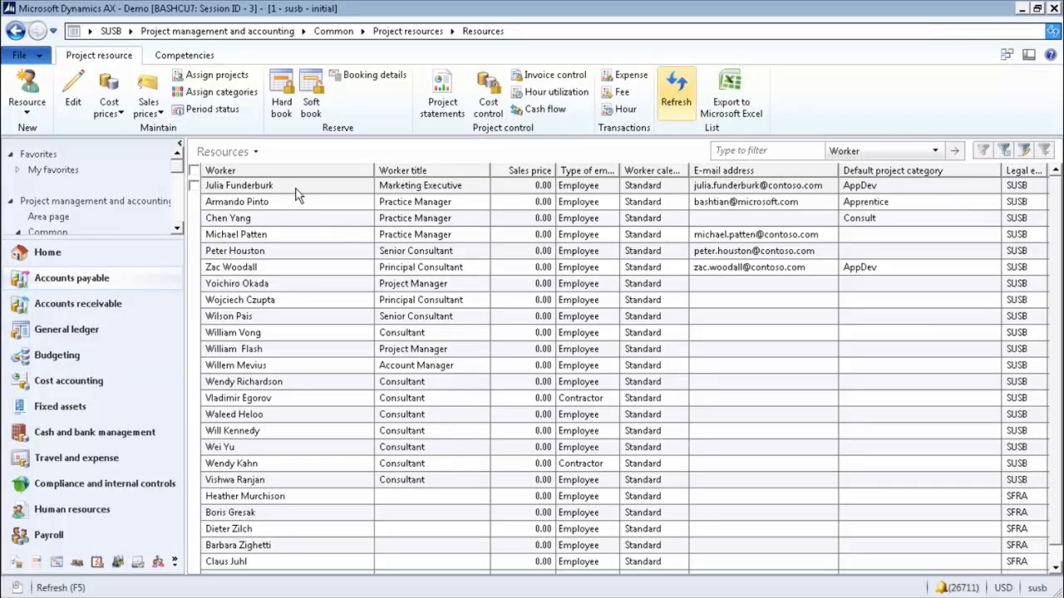
Review the new resource's project setup, including its timesheet, scheduling, validation and maximum working time settings.
mouse_move(298, 193)
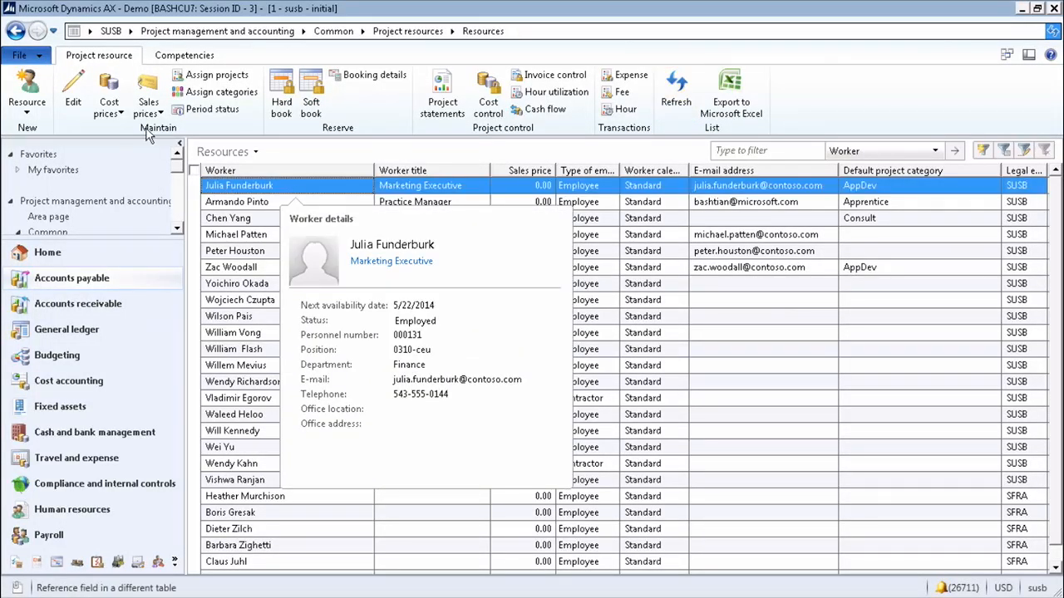
left_click(73, 92)
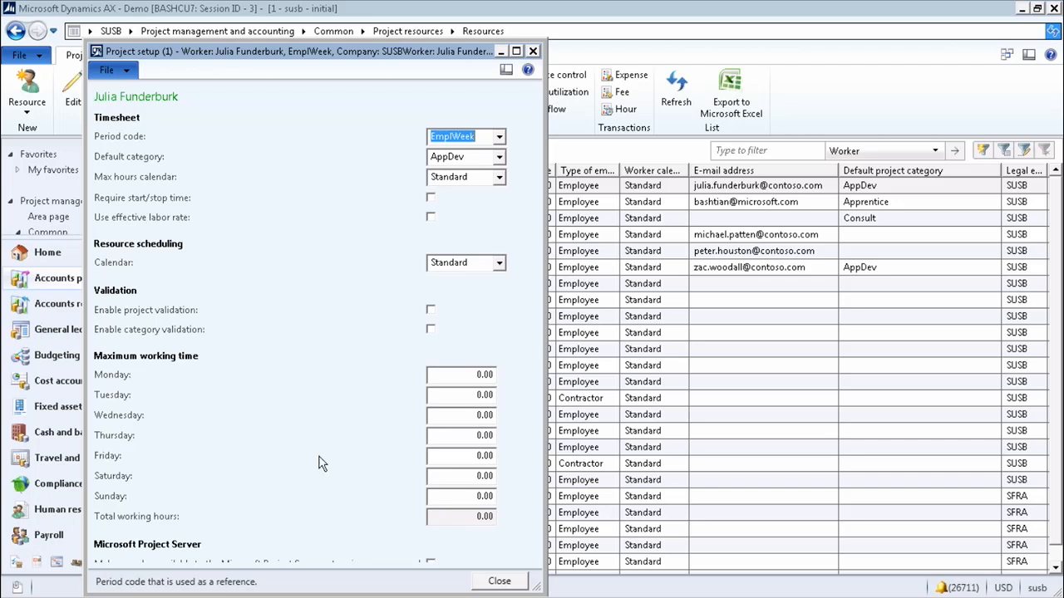
left_click(499, 582)
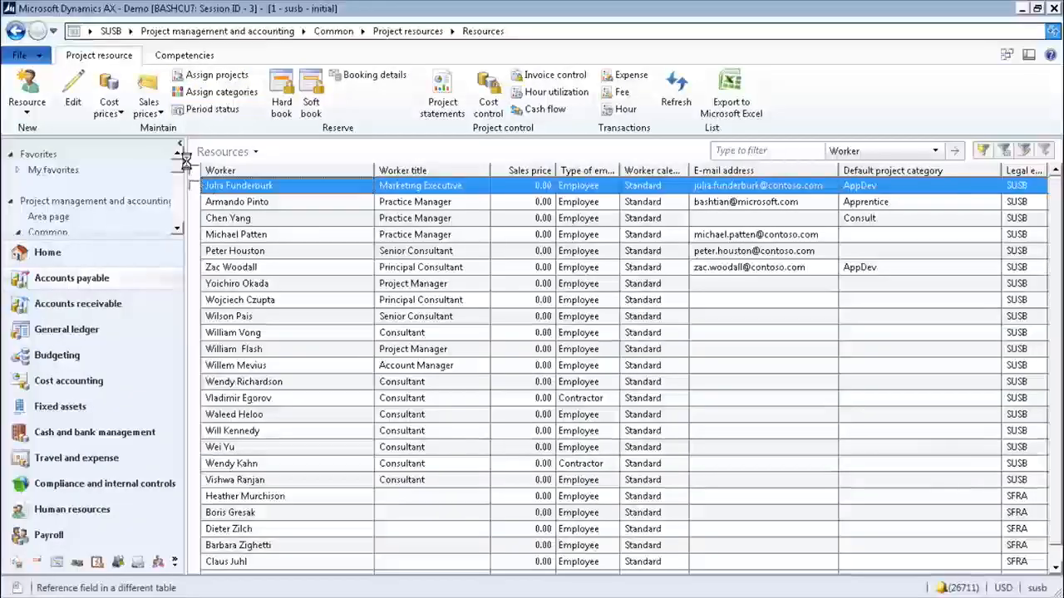
Create an hourly sales price line for the new resource, effective 5/22/2014, with the AppDev category.
left_click(156, 98)
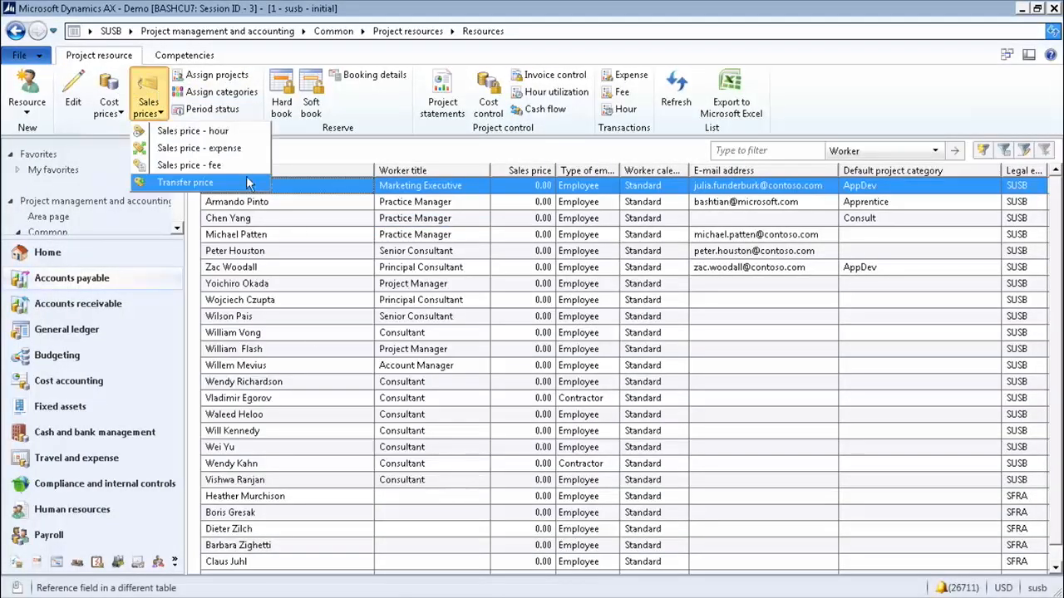
left_click(241, 146)
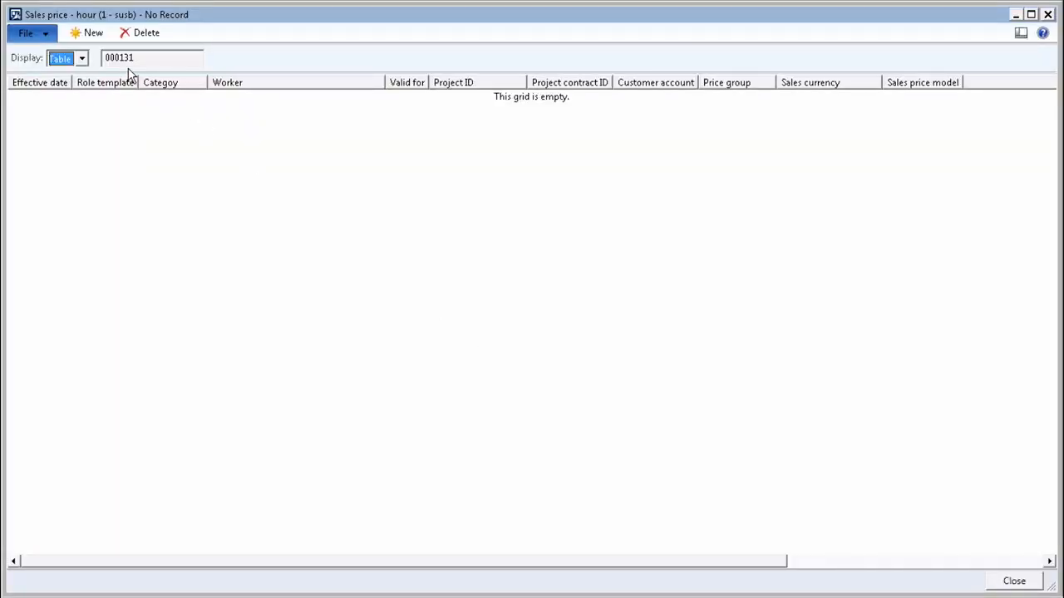
left_click(91, 32)
type("t")
key("Tab")
left_click(190, 101)
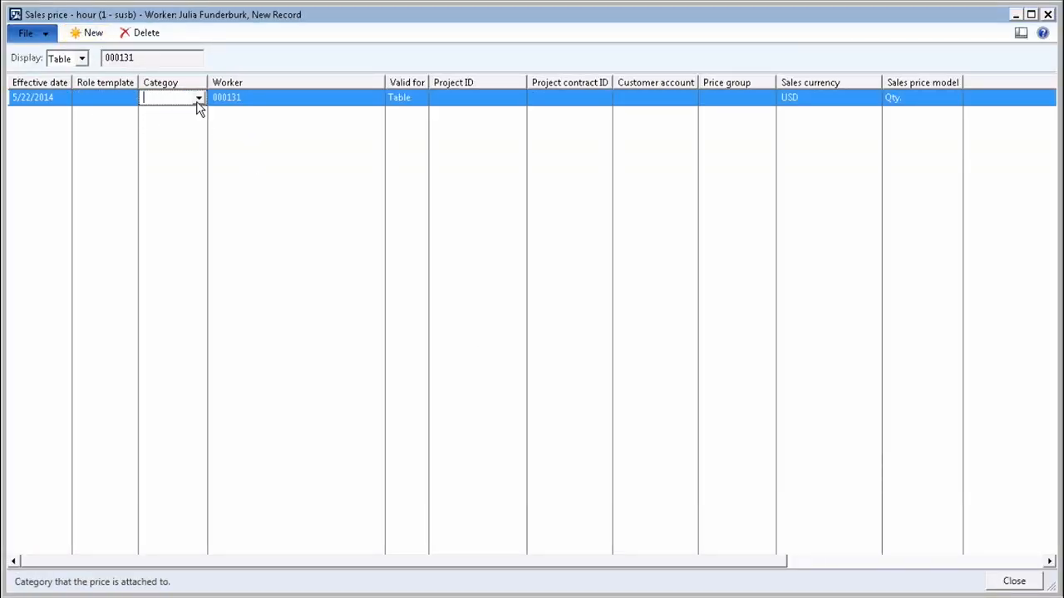
left_click(198, 101)
left_click(166, 132)
key("Tab")
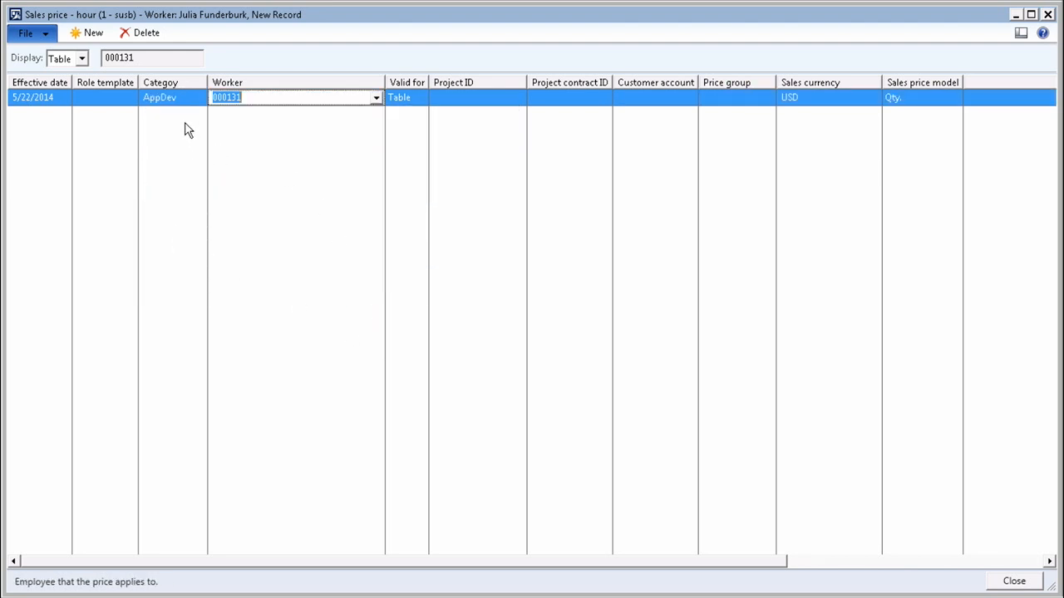
Assign the hourly sales price line to project 00000001 and set its pricing to 10.
left_click(417, 99)
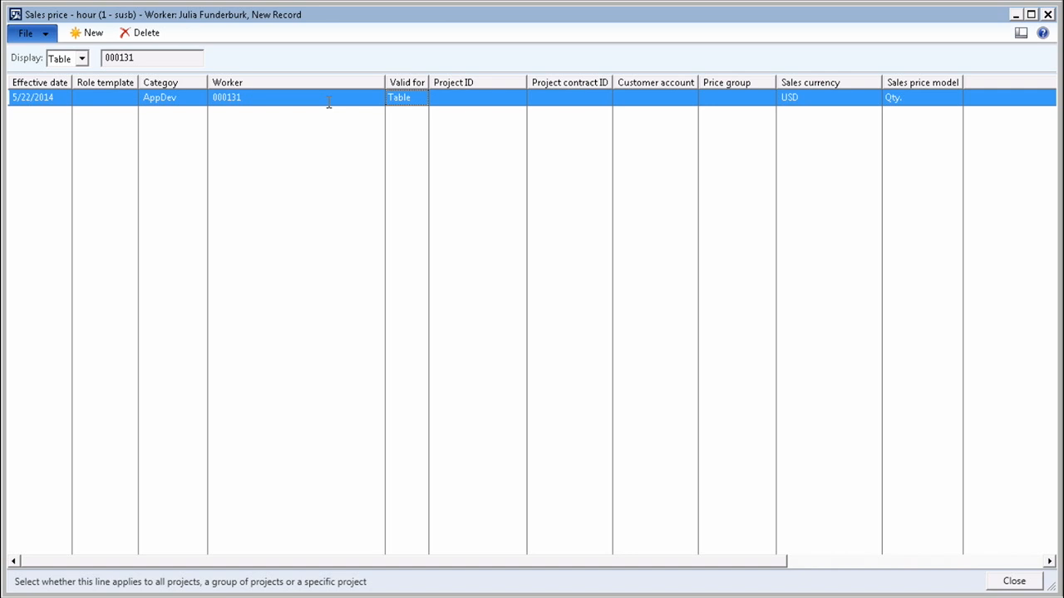
left_click(365, 102)
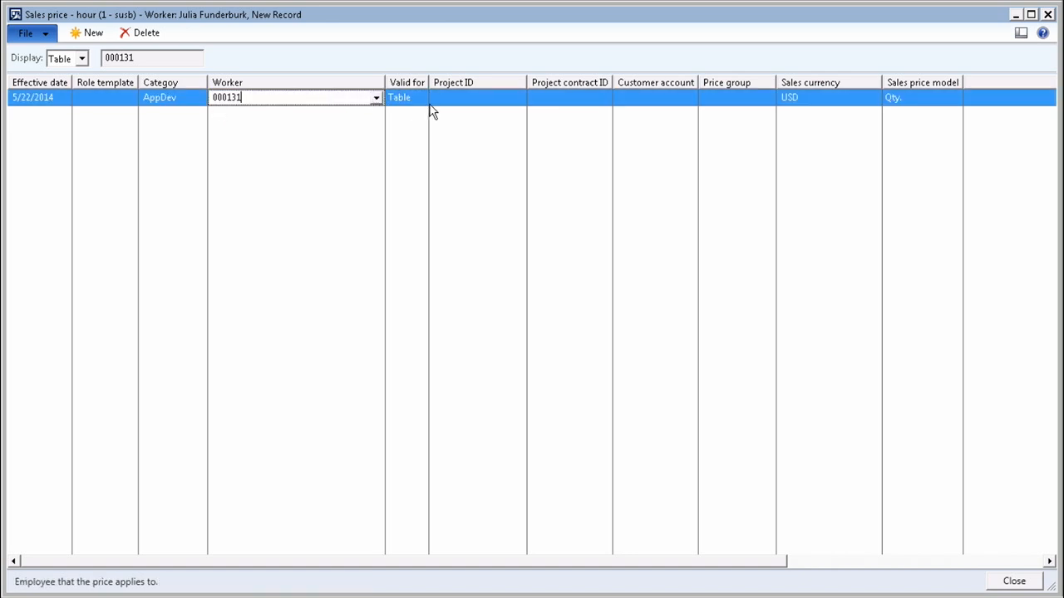
left_click(406, 100)
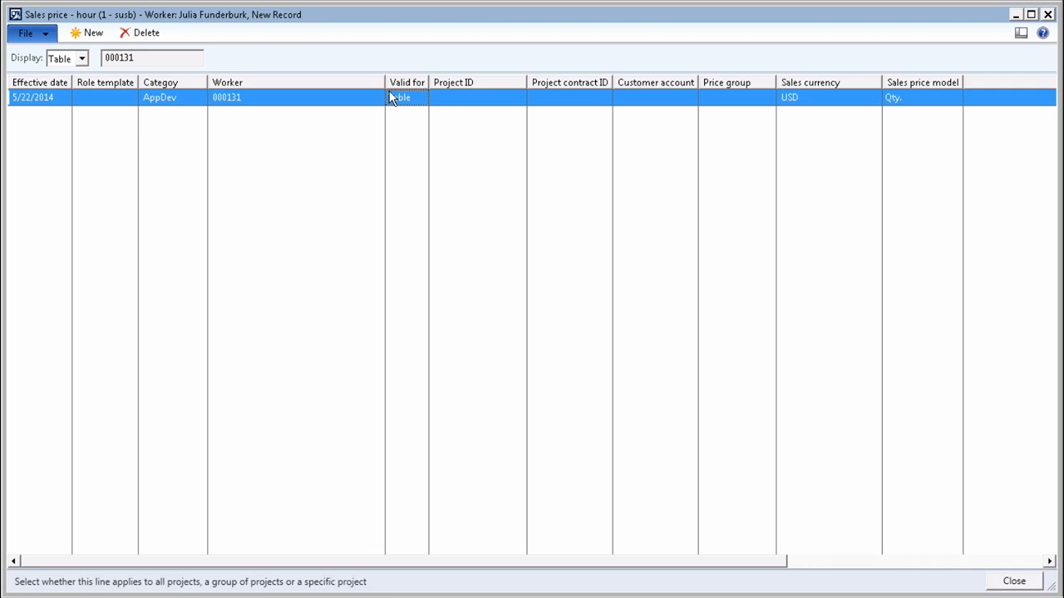
left_click(496, 101)
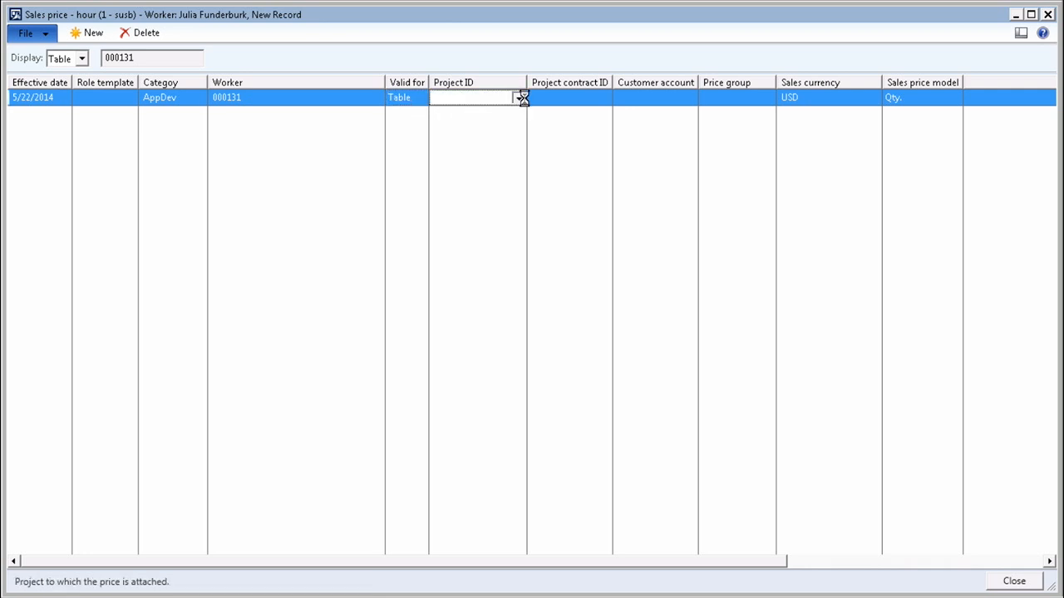
left_click(518, 97)
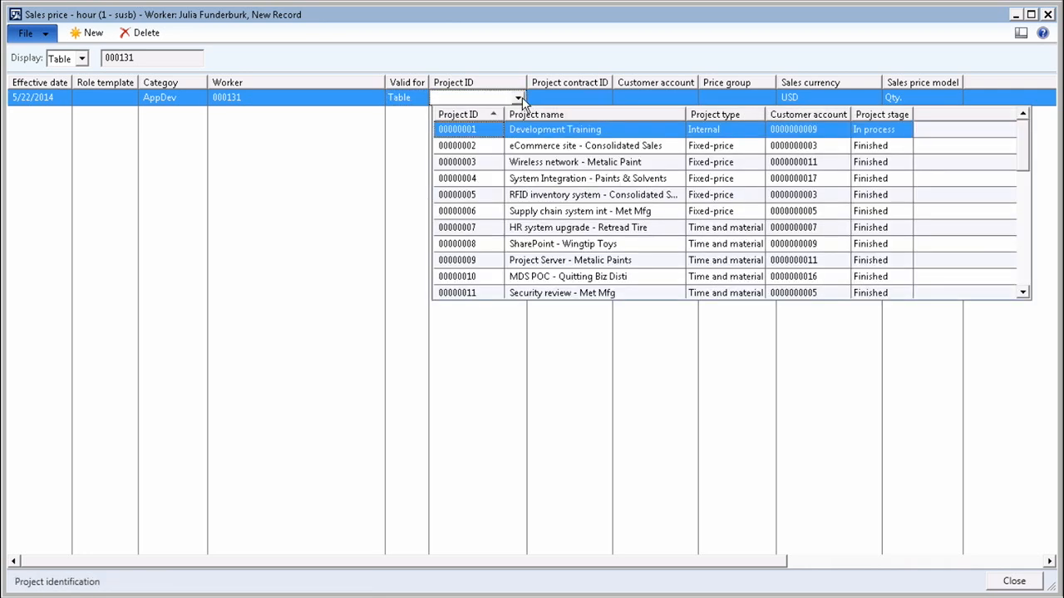
left_click(480, 136)
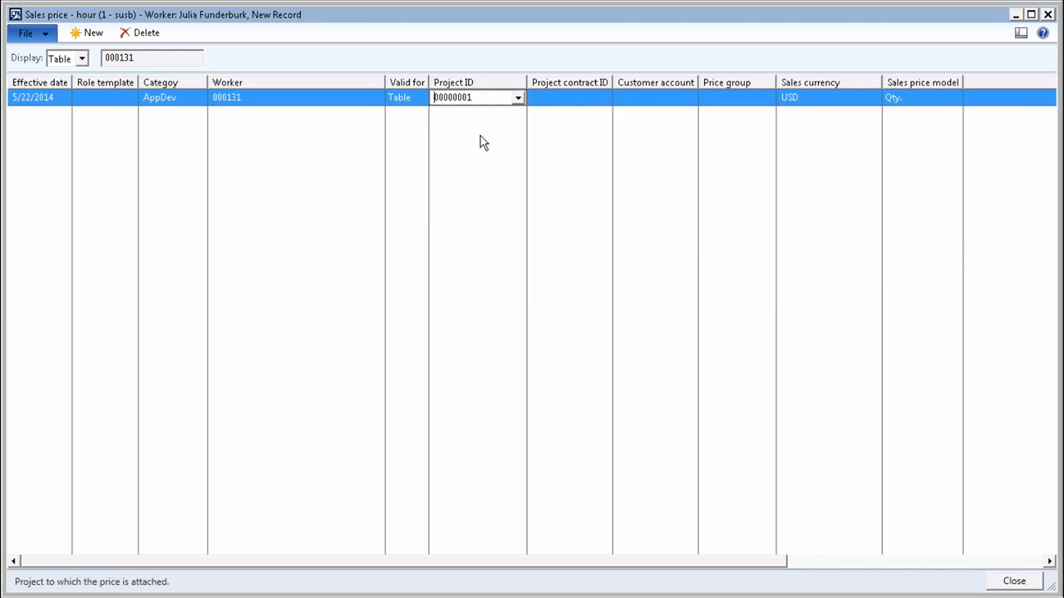
key("Tab")
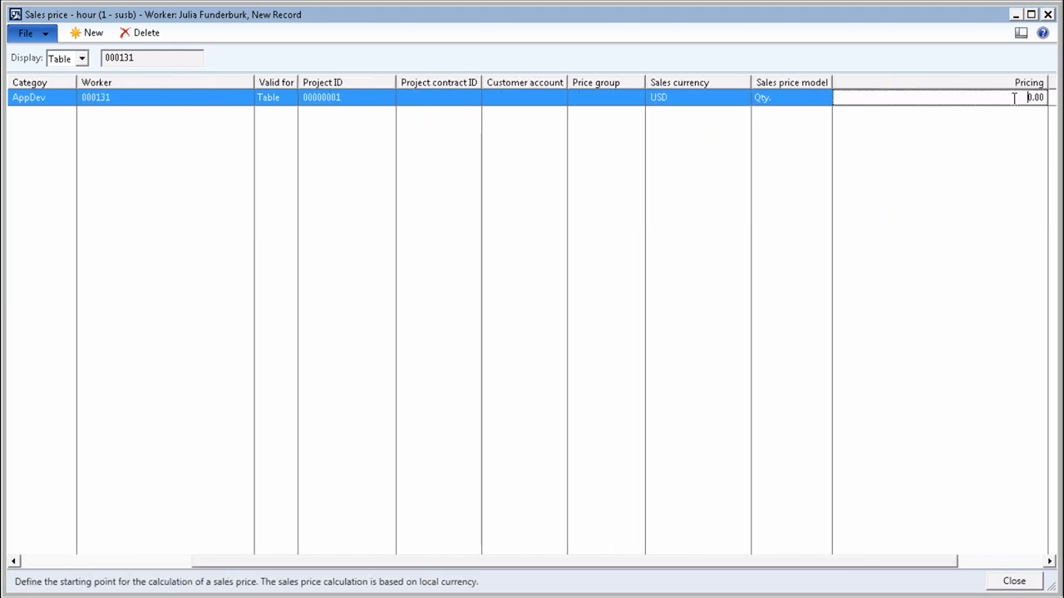
type("10")
key("Tab")
left_click(1029, 584)
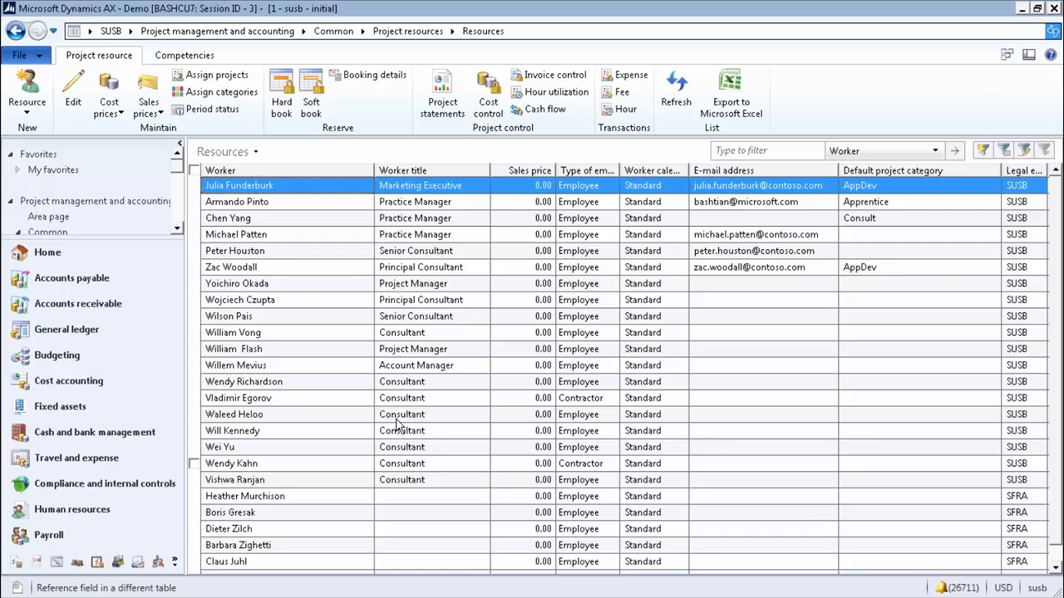
Examine the hour transactions of the Principal Consultant without an e-mail address, widening the Hours column.
left_click(316, 297)
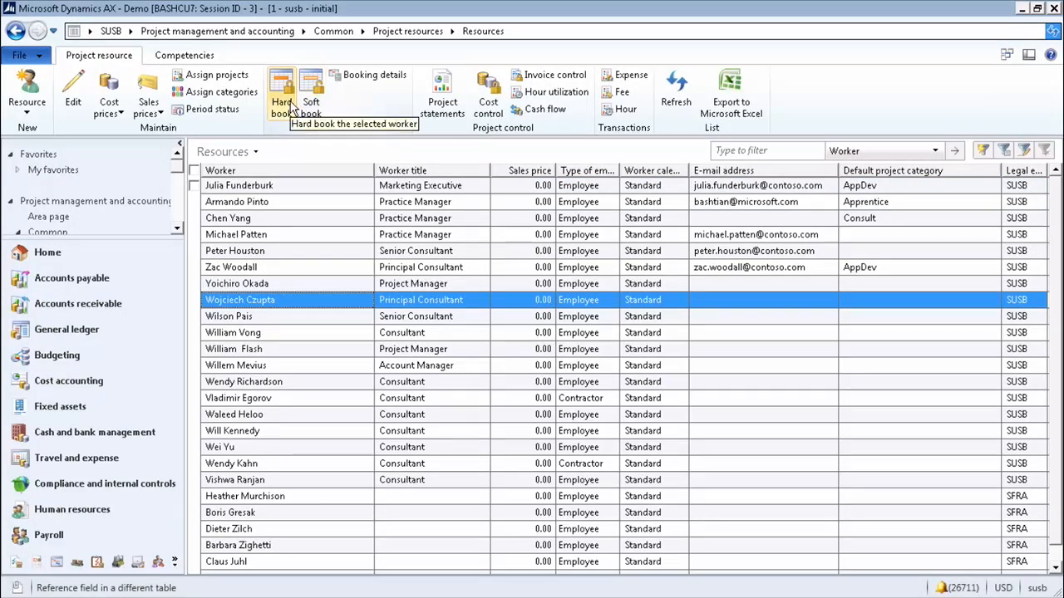
left_click(615, 109)
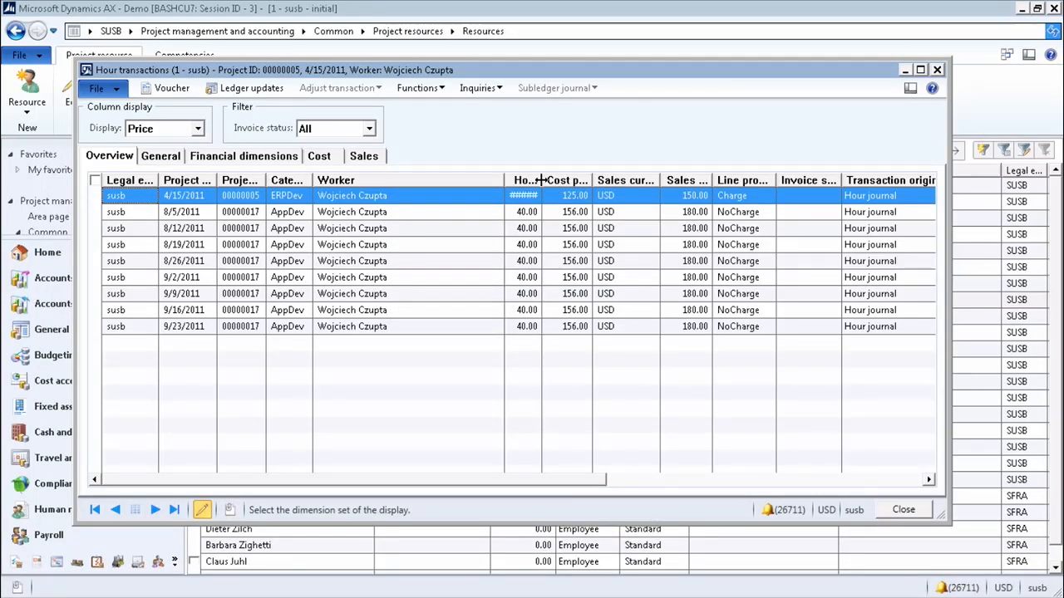
left_click_drag(541, 180, 567, 179)
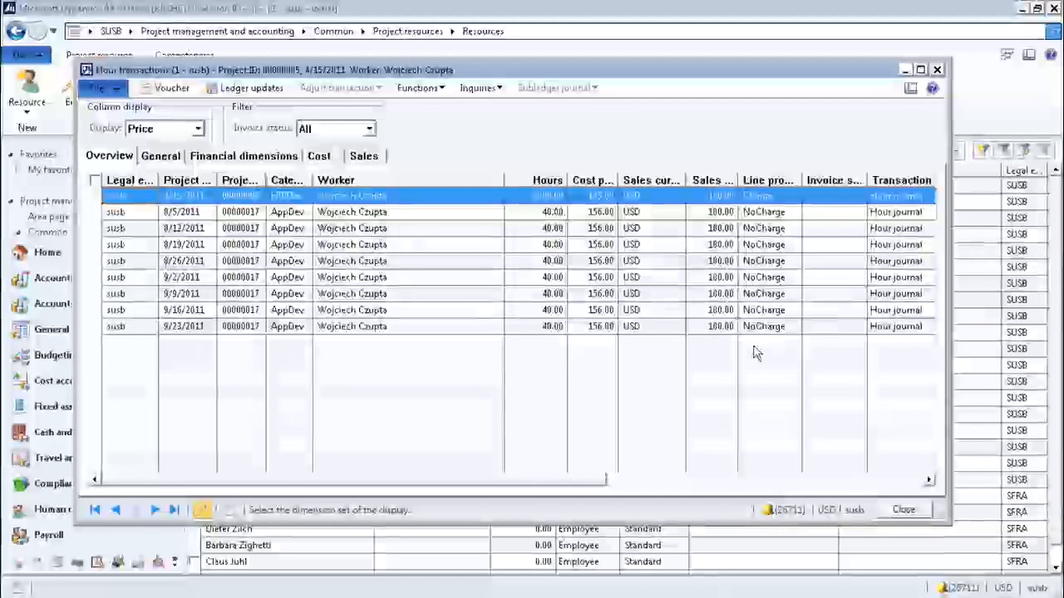
left_click(904, 510)
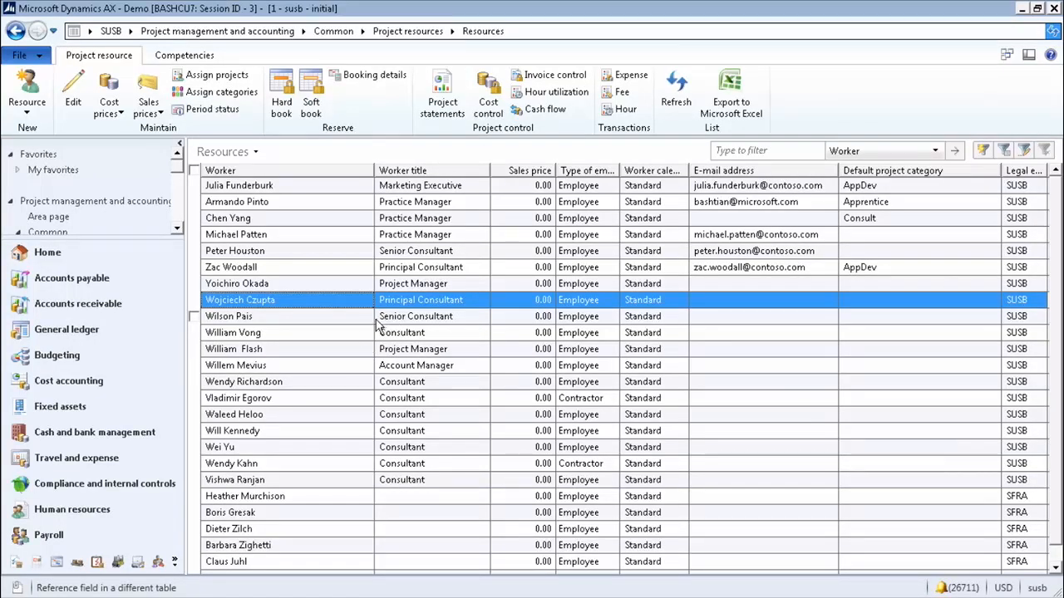
Record the Budget skill at level 3, dated 5/22/2014, for the Practice Manager whose default category is Apprentice.
left_click(186, 57)
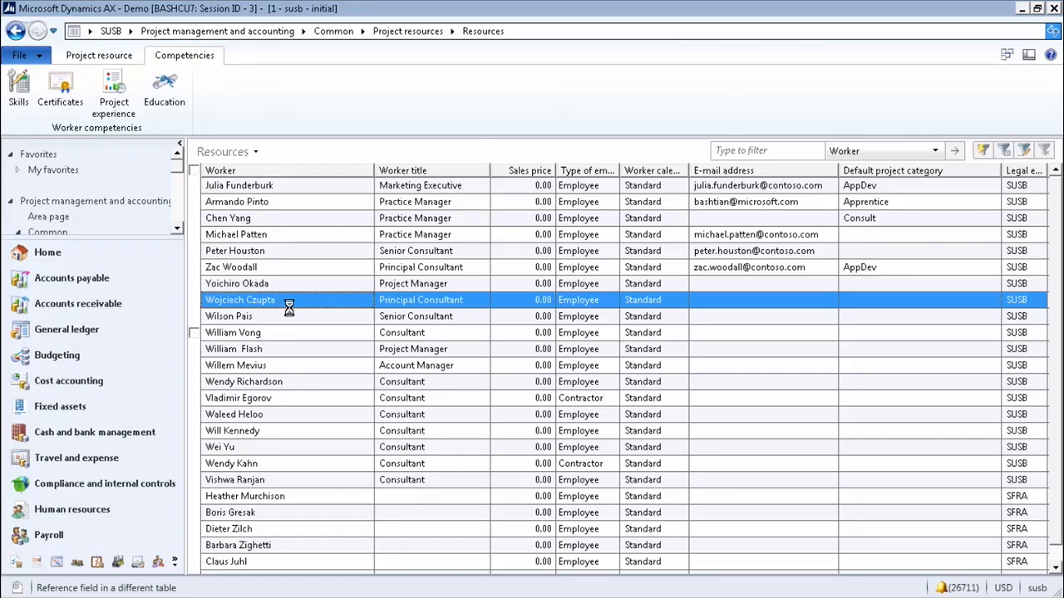
left_click(247, 203)
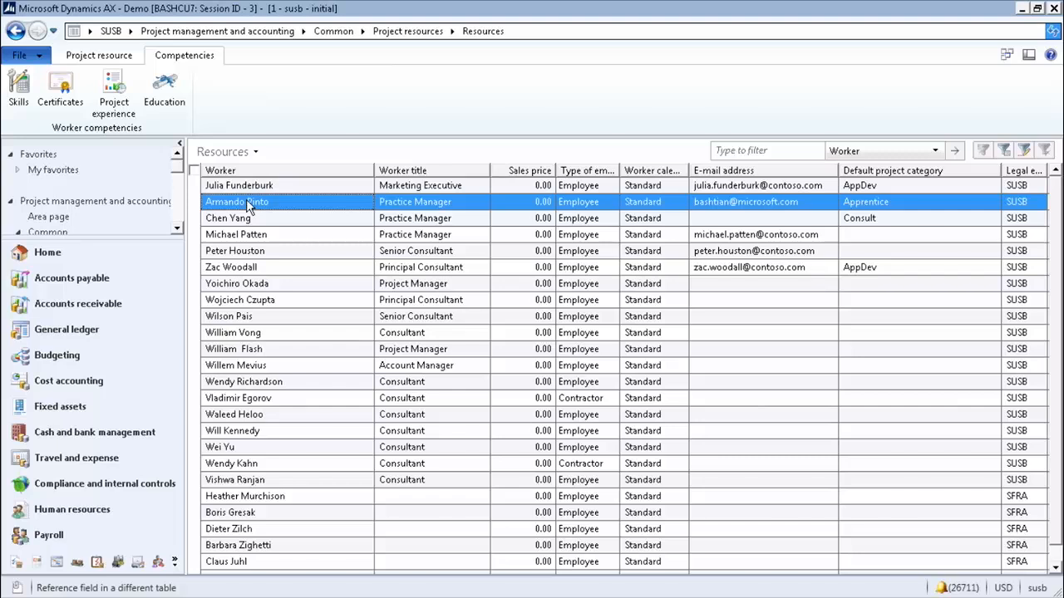
left_click(20, 92)
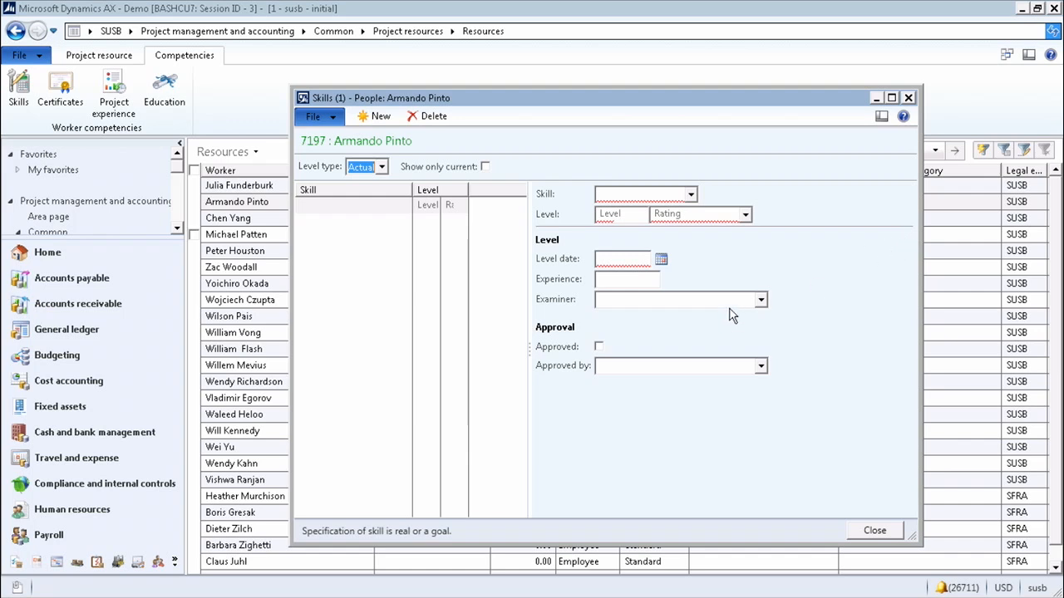
left_click(690, 195)
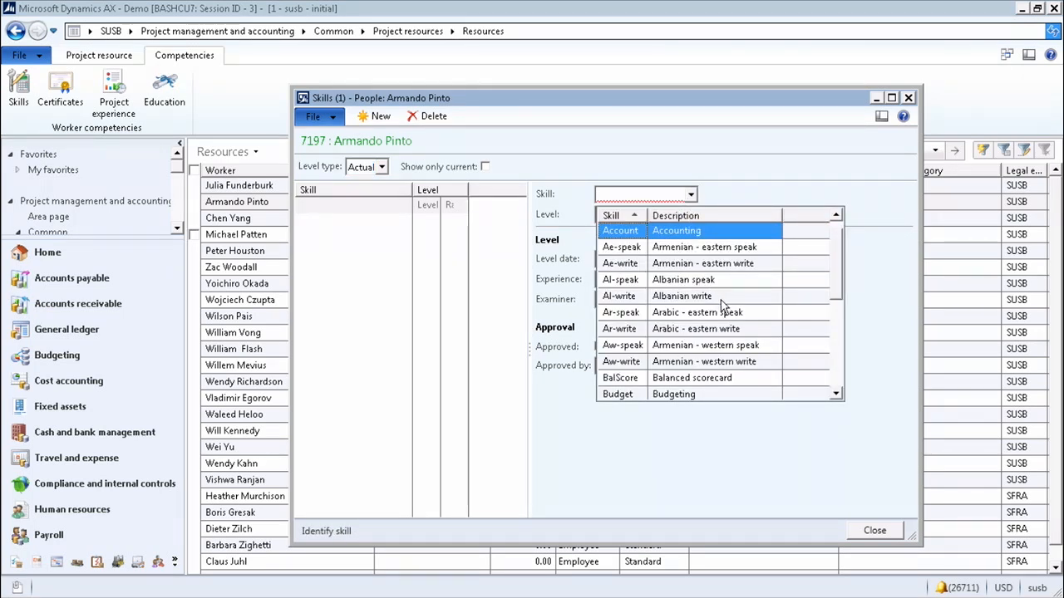
left_click(698, 394)
left_click(744, 215)
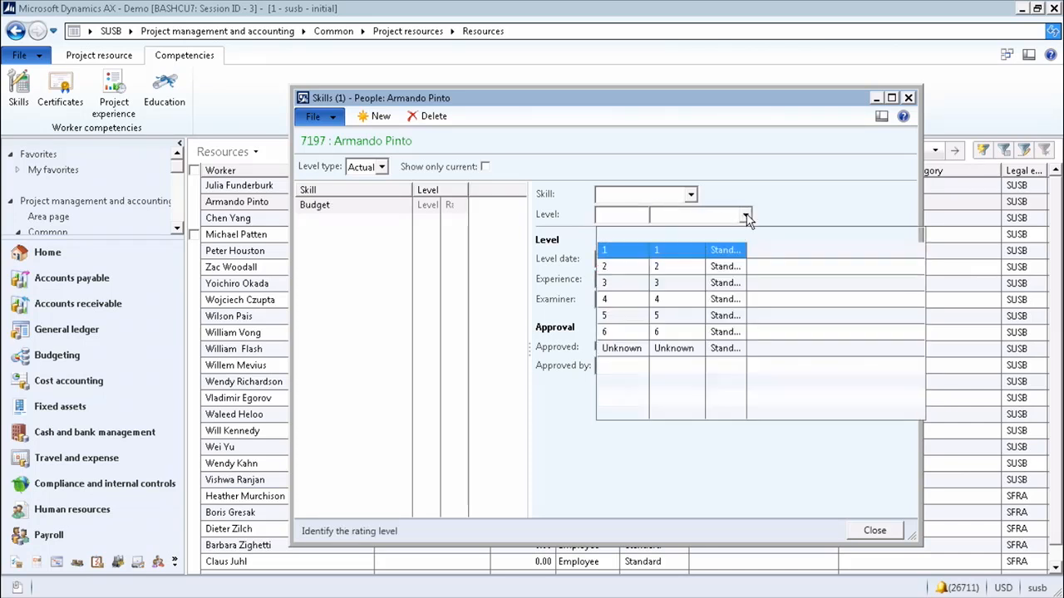
left_click(629, 284)
left_click(634, 260)
type("t")
left_click(752, 413)
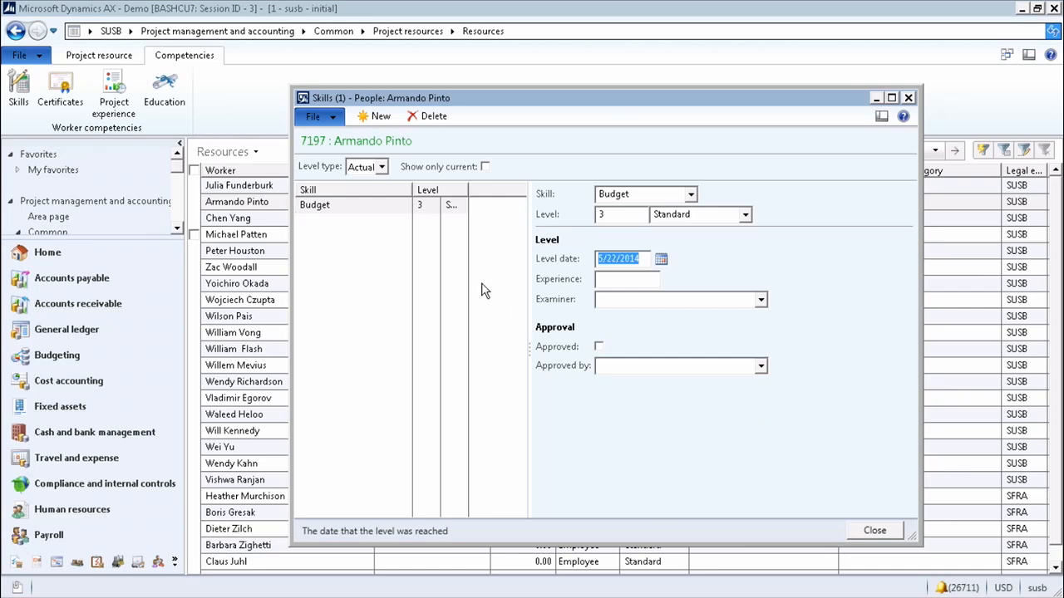
left_click(875, 531)
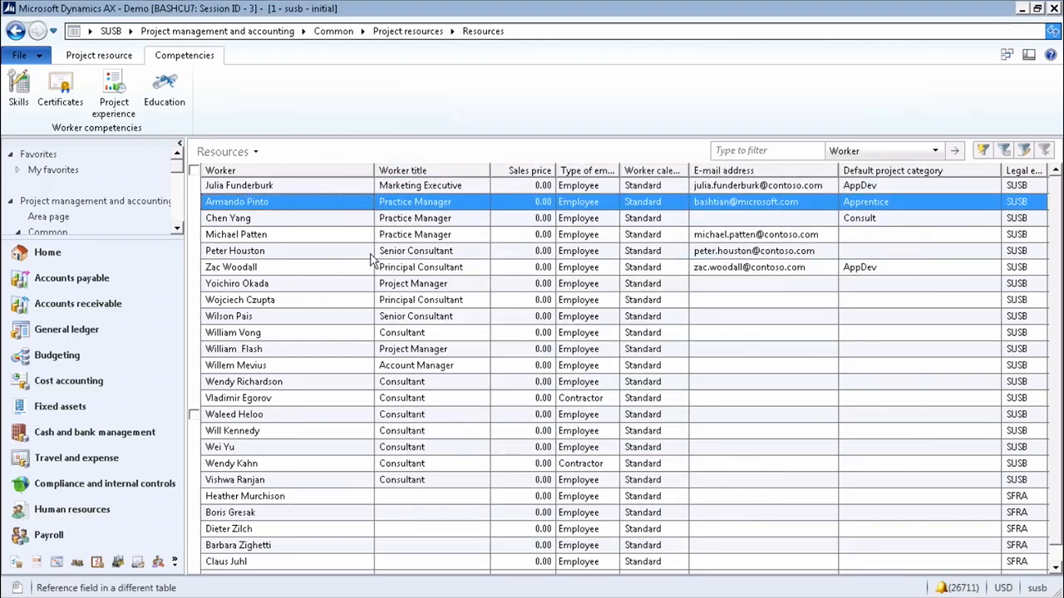
Record the PMP certificate with start date 5/22/2014 for the Practice Manager whose default category is Apprentice, then close the certificates form.
left_click(60, 88)
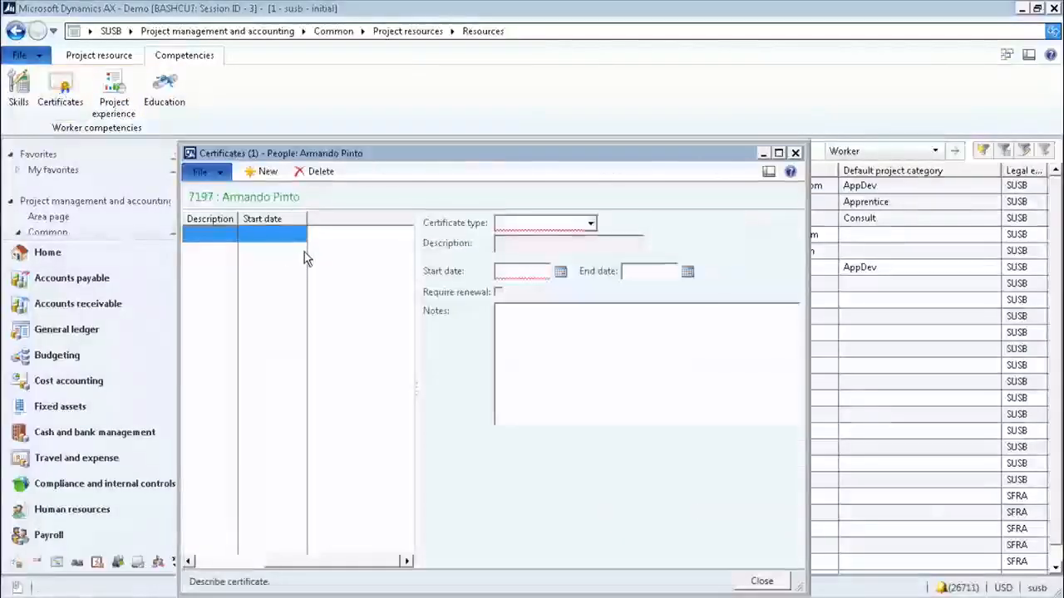
left_click(573, 226)
type("PMP")
key("Tab")
left_click(519, 271)
type("t")
key("Tab")
key("ctrl+s")
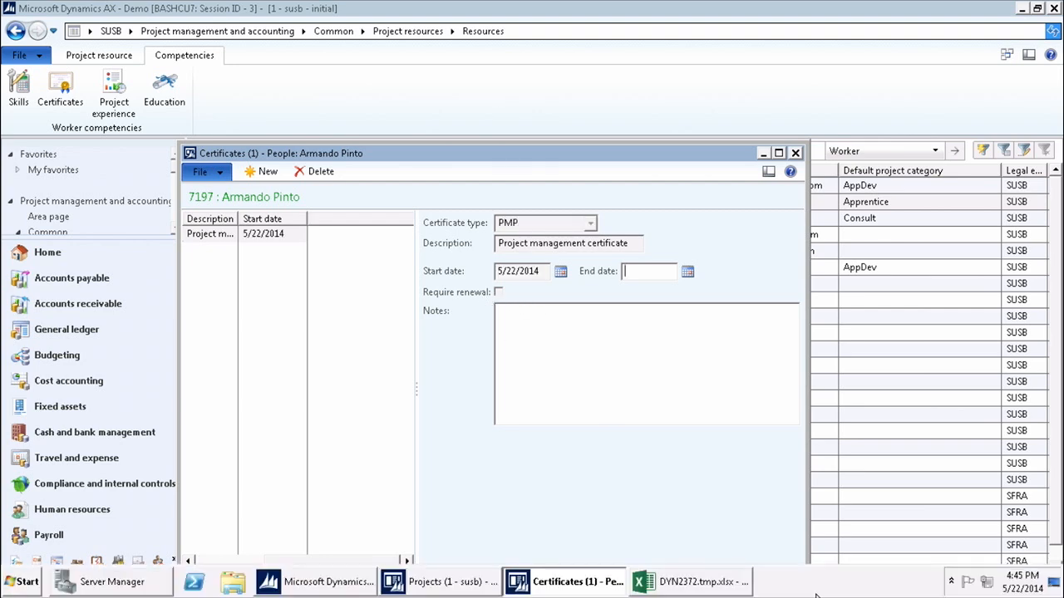
left_click(724, 323)
left_click_drag(646, 153, 650, 100)
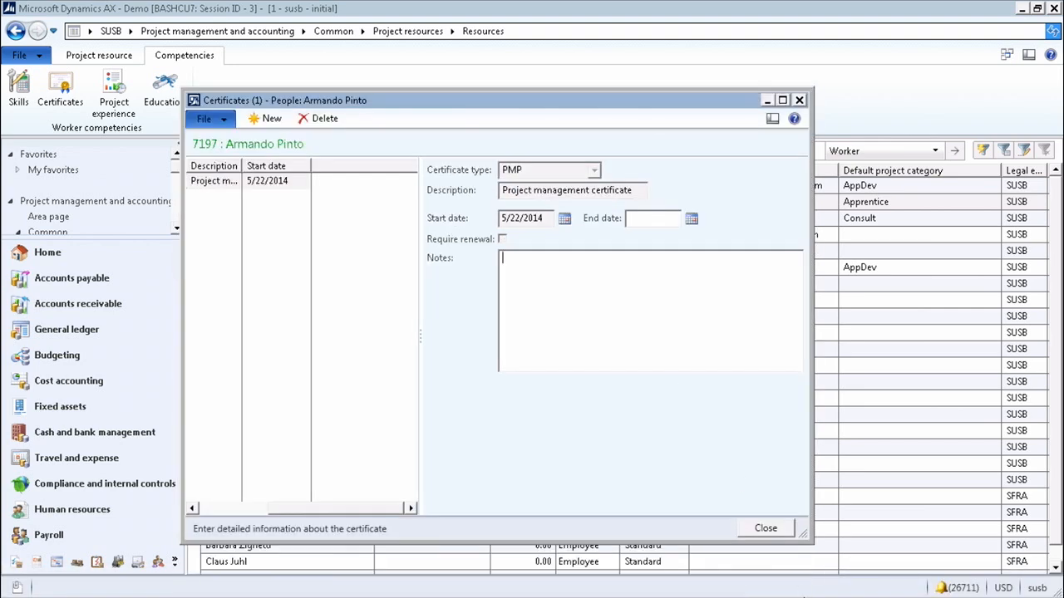
left_click(766, 530)
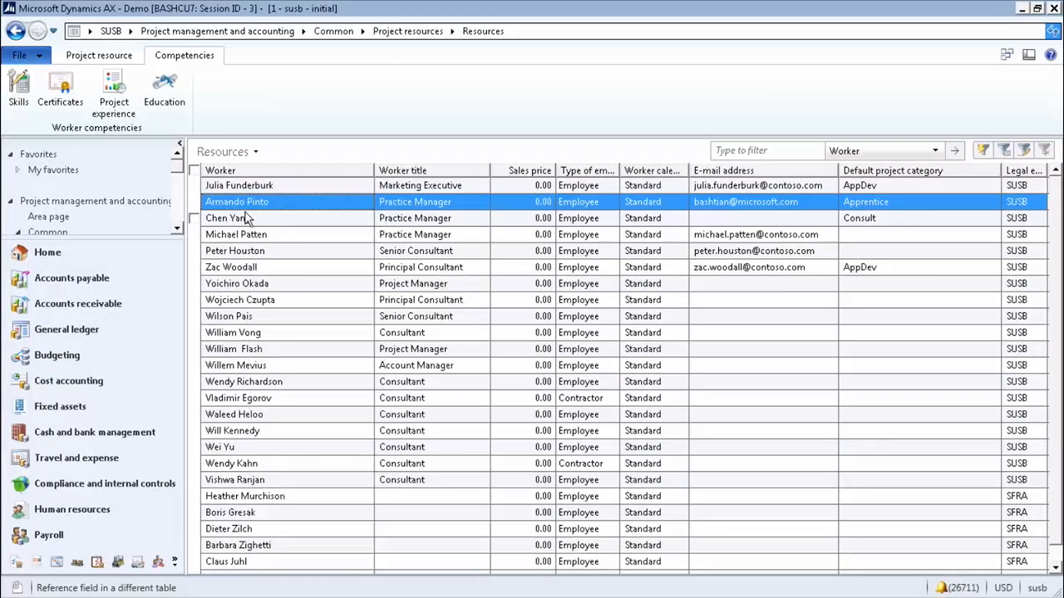
Review the selected Practice Manager's worker details and the resources list through to the workers belonging to legal entity SFRA.
mouse_move(237, 209)
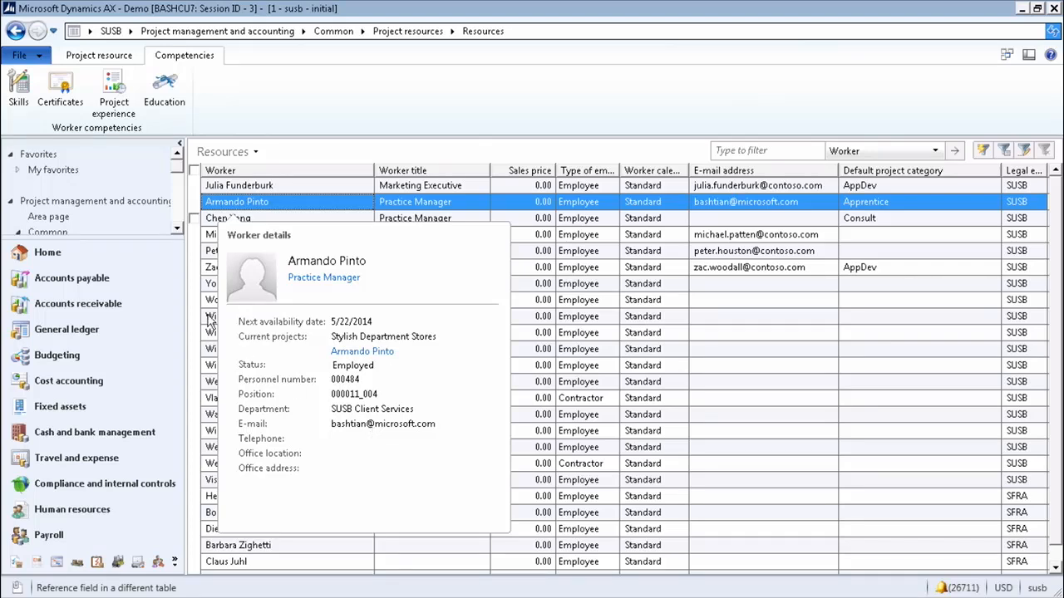
left_click(99, 55)
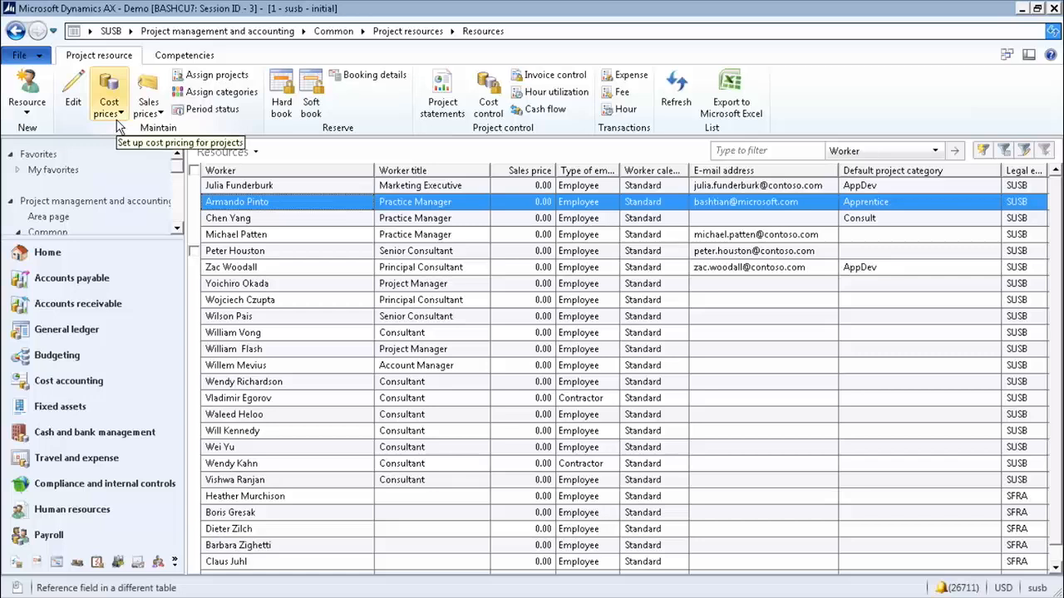
left_click(339, 430)
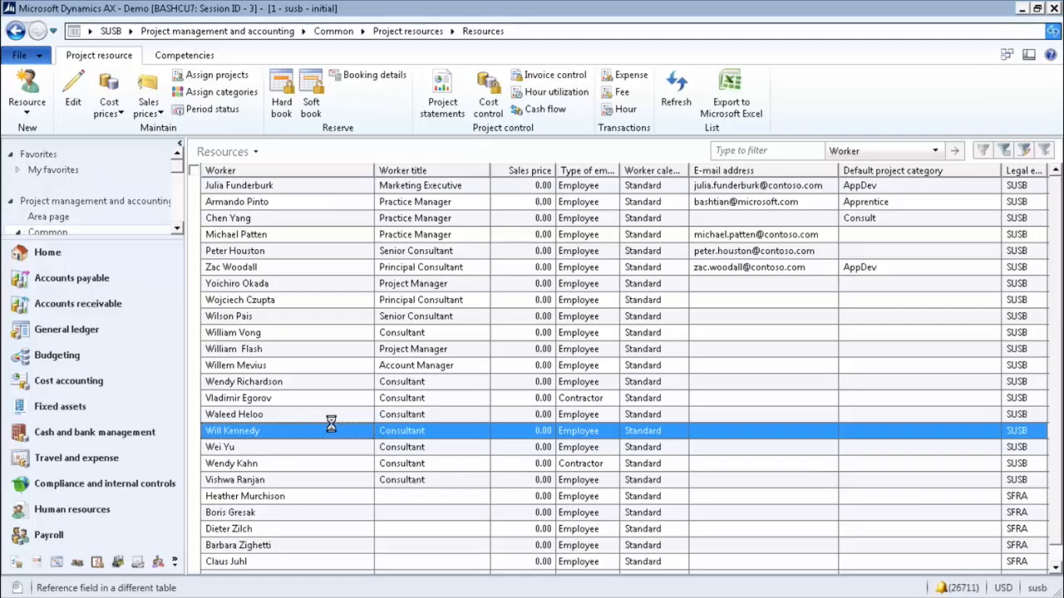
mouse_move(333, 425)
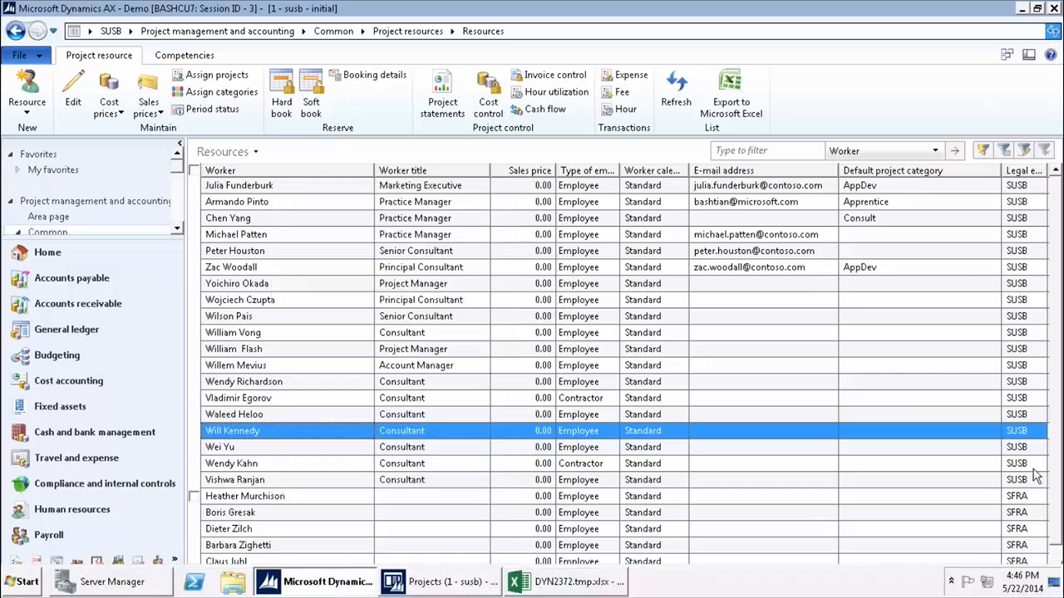
left_click(1055, 568)
left_click(1055, 568)
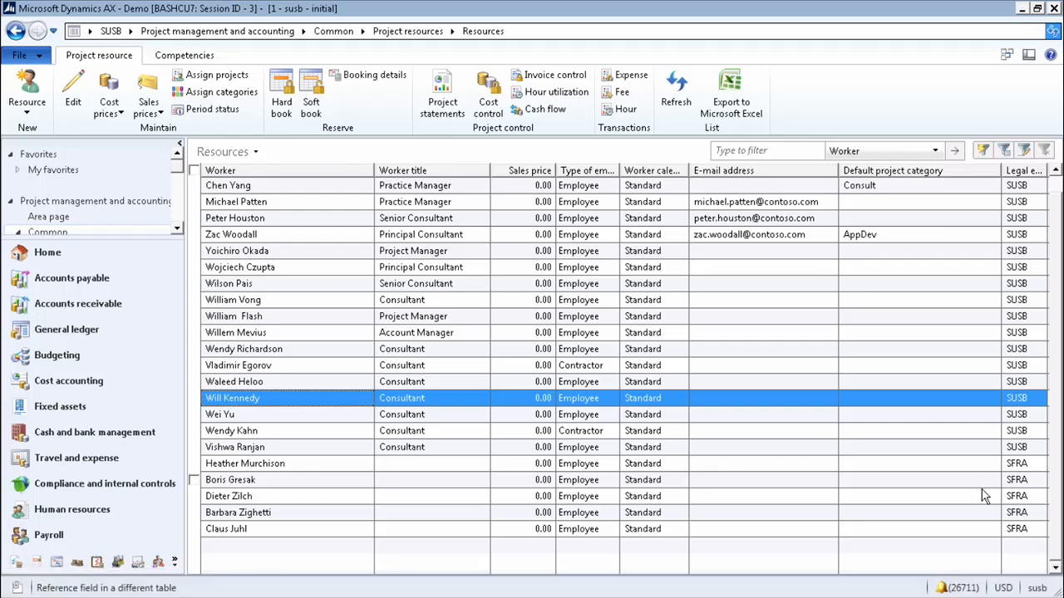
mouse_move(1007, 519)
Switch the active company to Contoso Consulting France (SFRA).
left_click(89, 31)
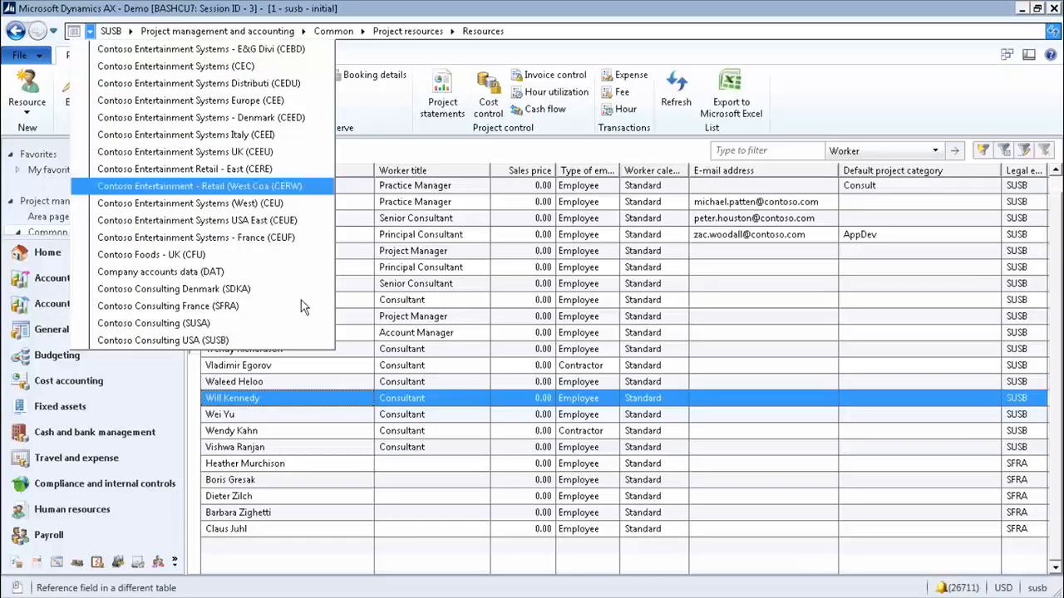
left_click(250, 306)
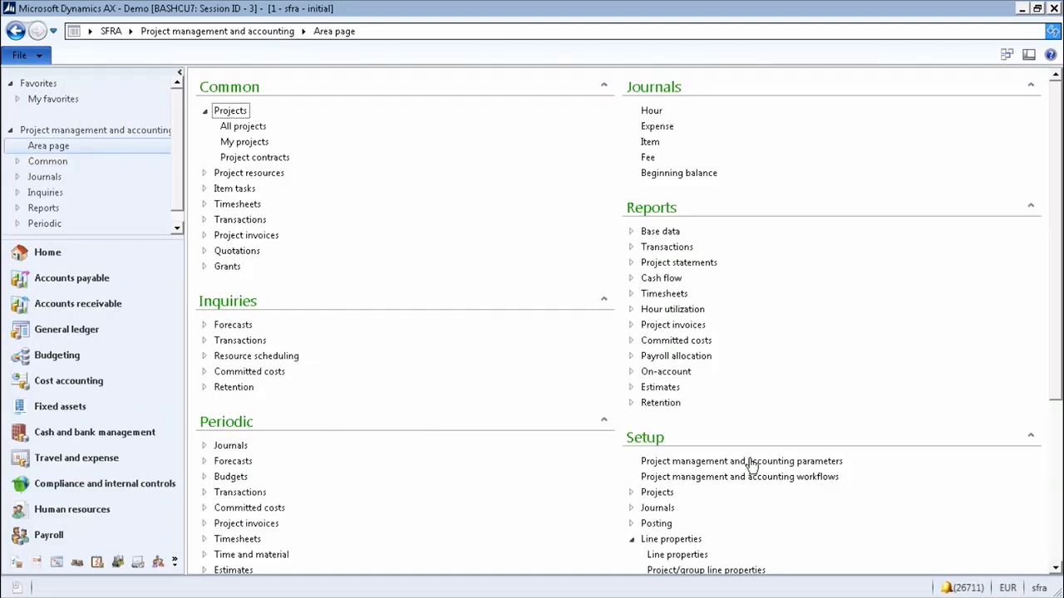
scroll(739, 415, "down", 6)
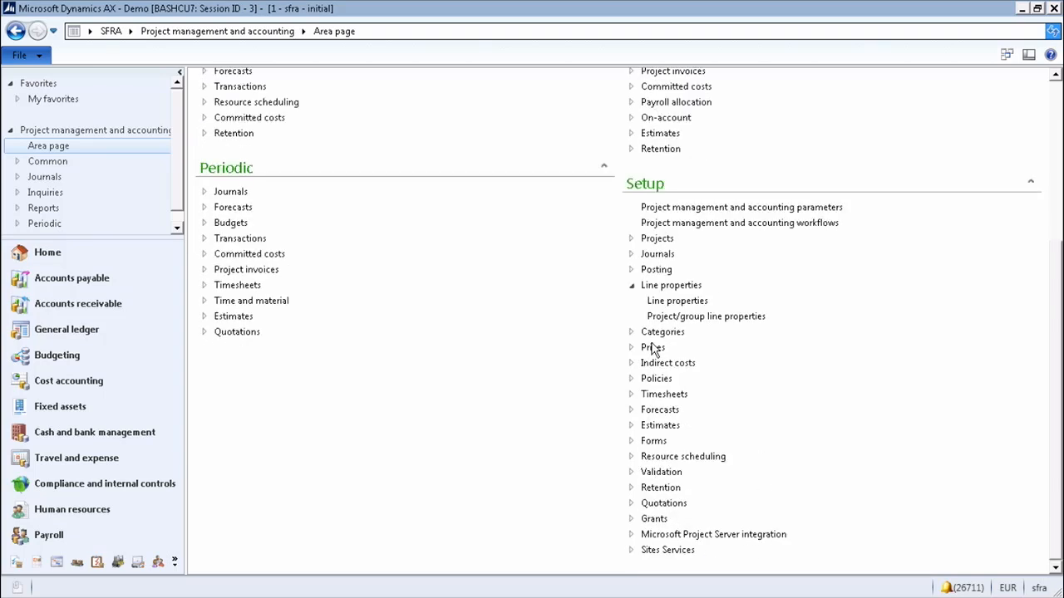
Examine the intercompany accounting setup for SUSB in the General ledger posting setup, including its credit account, debit account and journal.
left_click(130, 30)
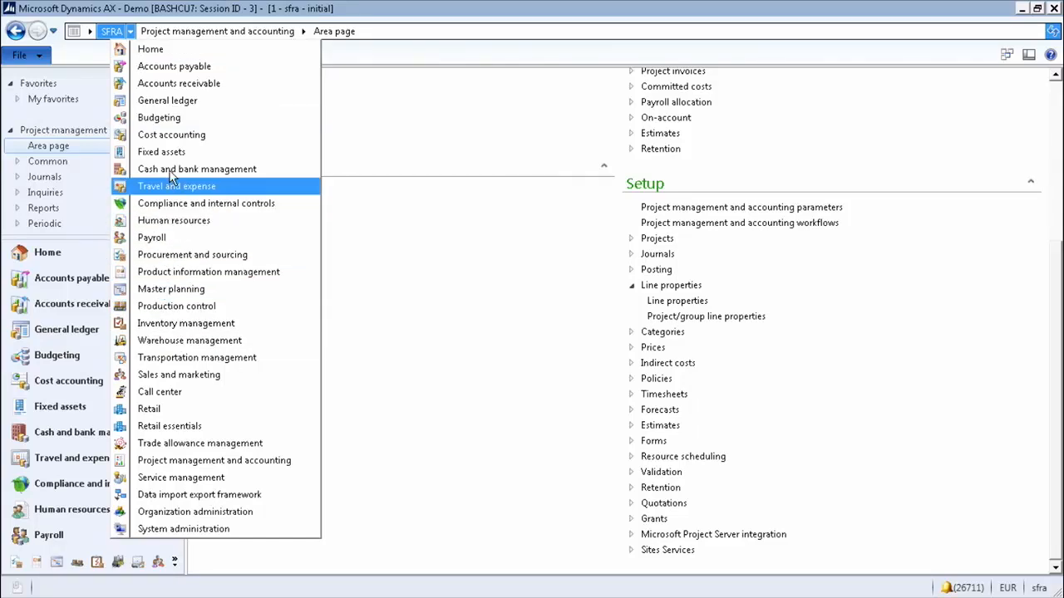
left_click(172, 100)
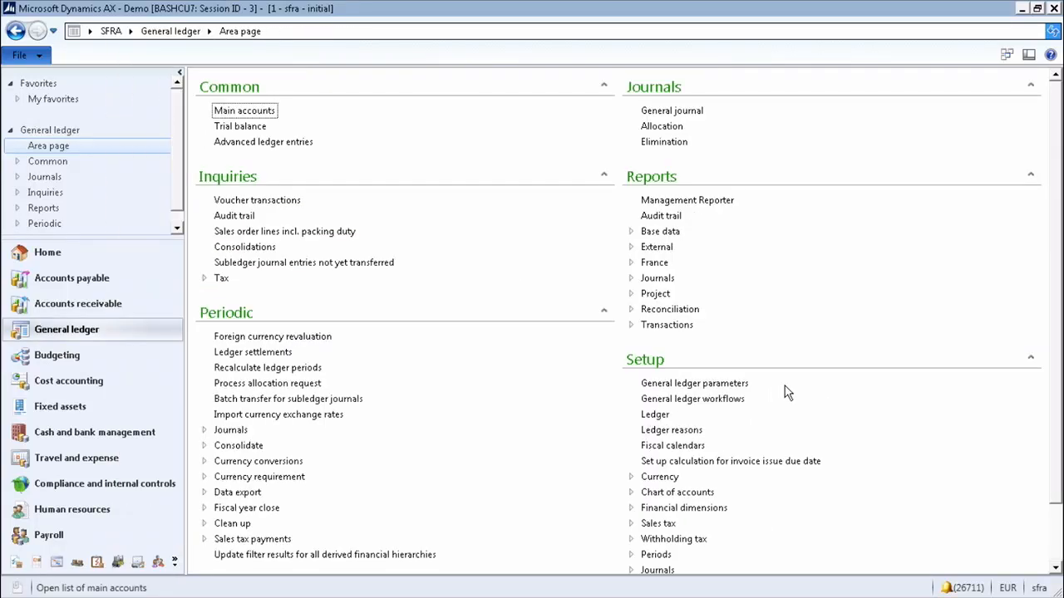
scroll(787, 399, "down", 2)
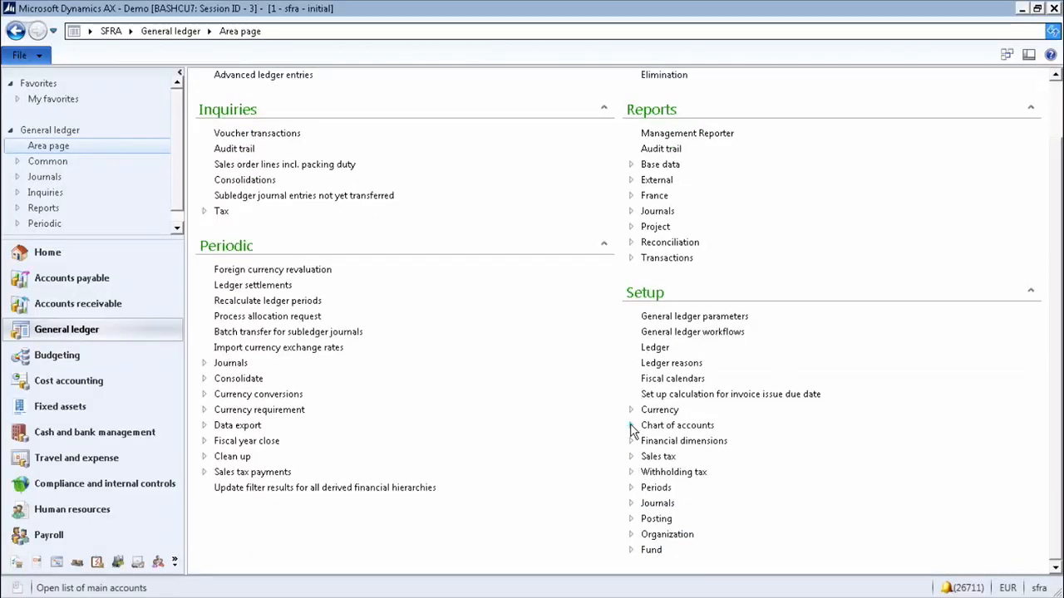
left_click(631, 519)
scroll(828, 563, "down", 2)
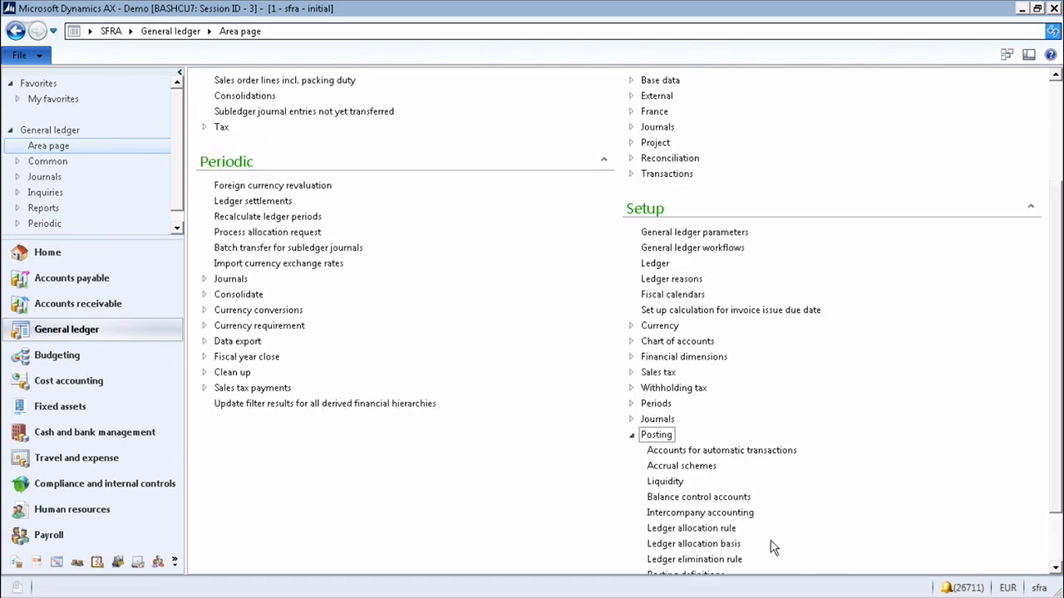
scroll(773, 523, "down", 2)
left_click(690, 442)
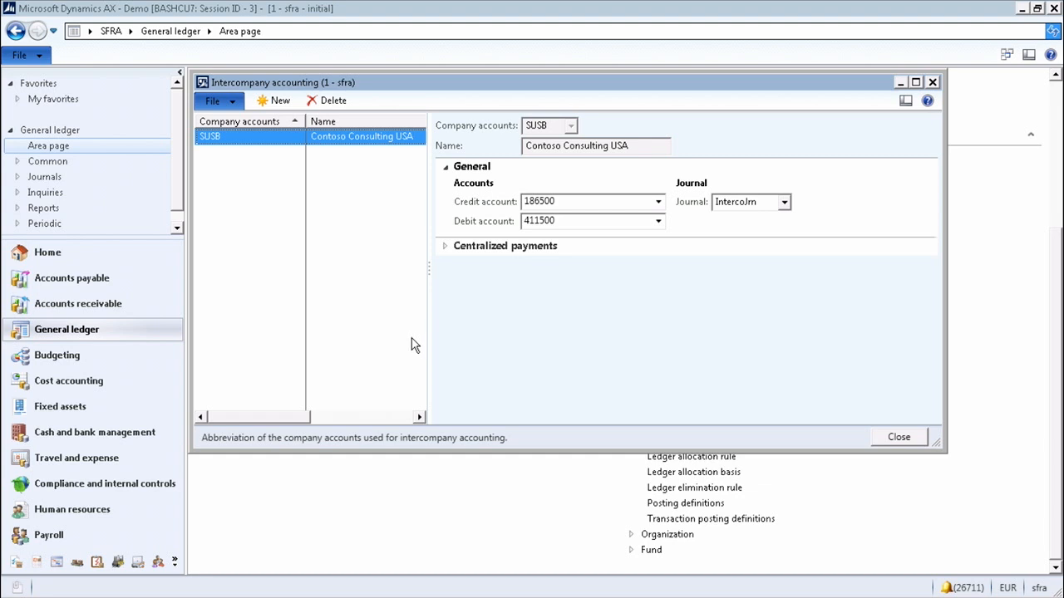
left_click(899, 439)
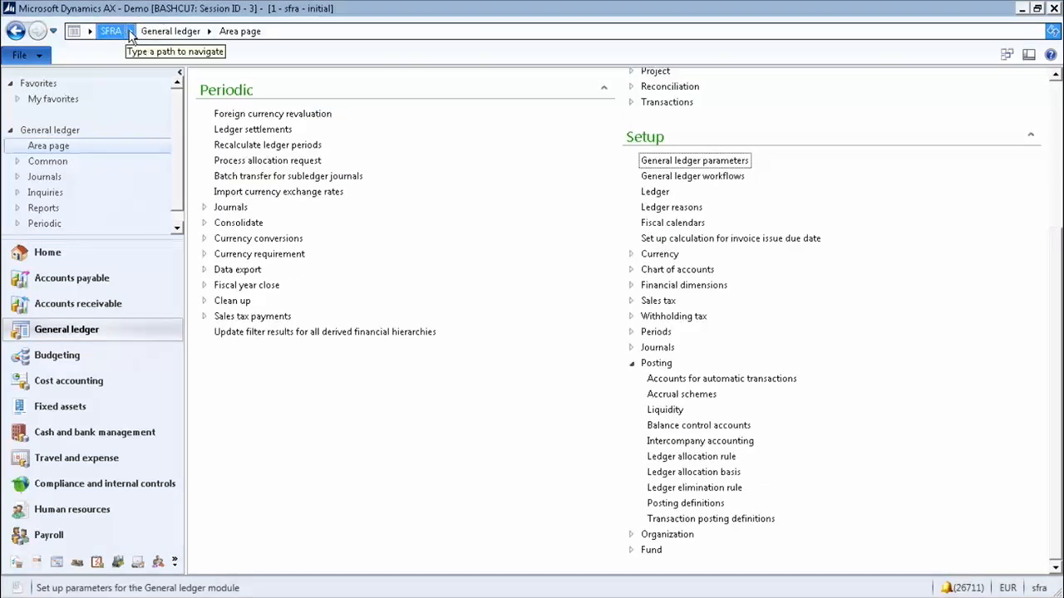
Examine the transfer price setup for borrowing legal entity SUSB in Project management and accounting, then close it.
left_click(131, 32)
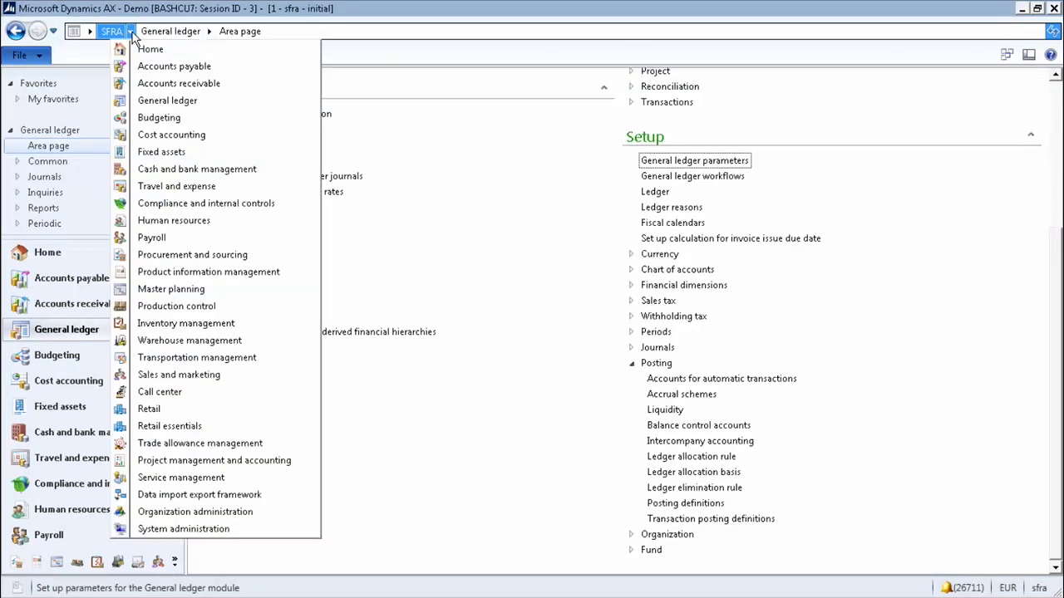
left_click(246, 462)
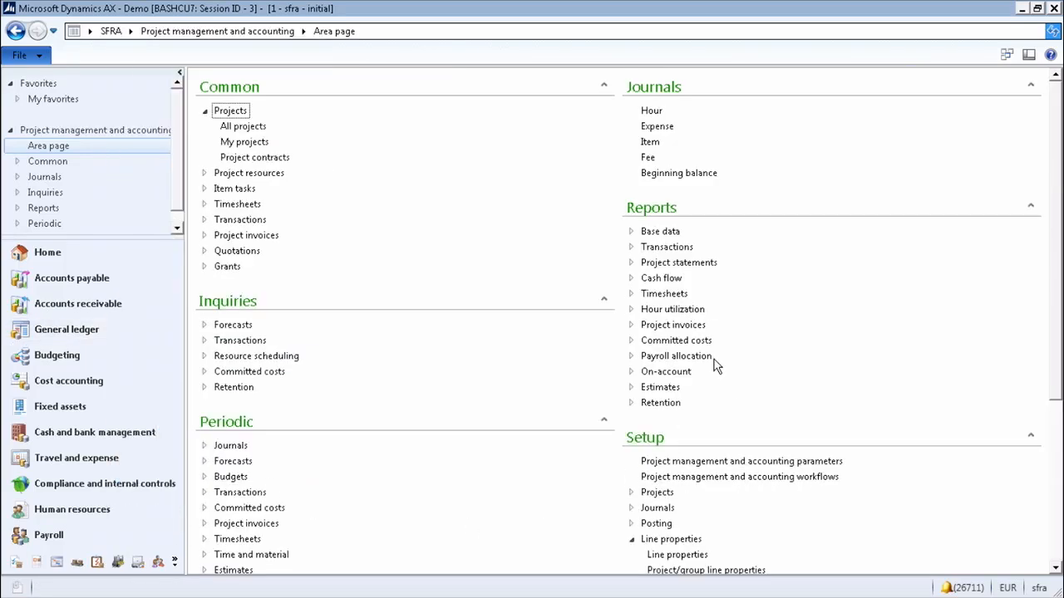
scroll(699, 339, "down", 3)
scroll(705, 341, "down", 3)
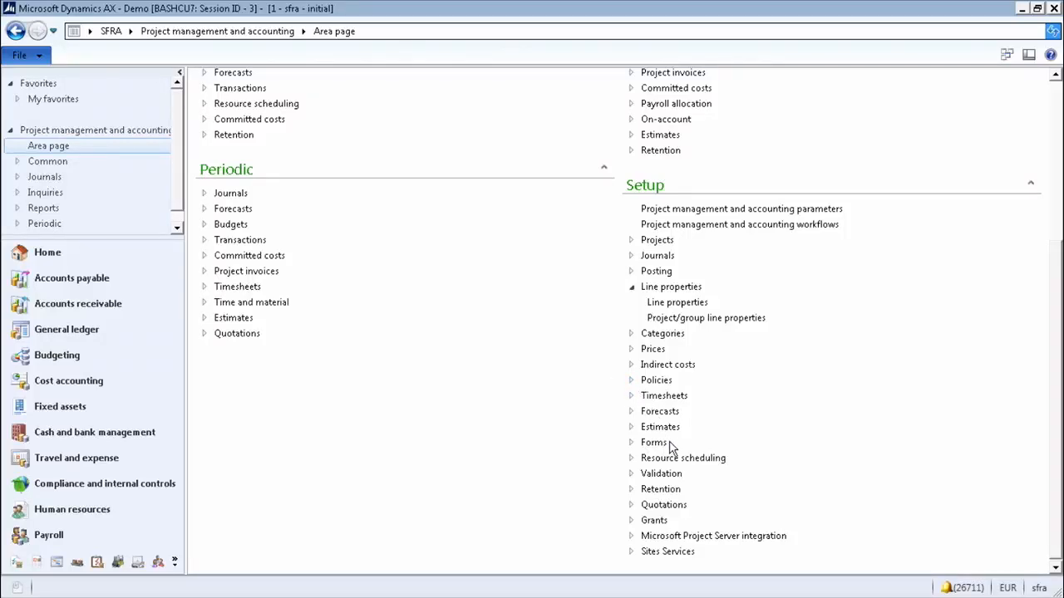
left_click(631, 287)
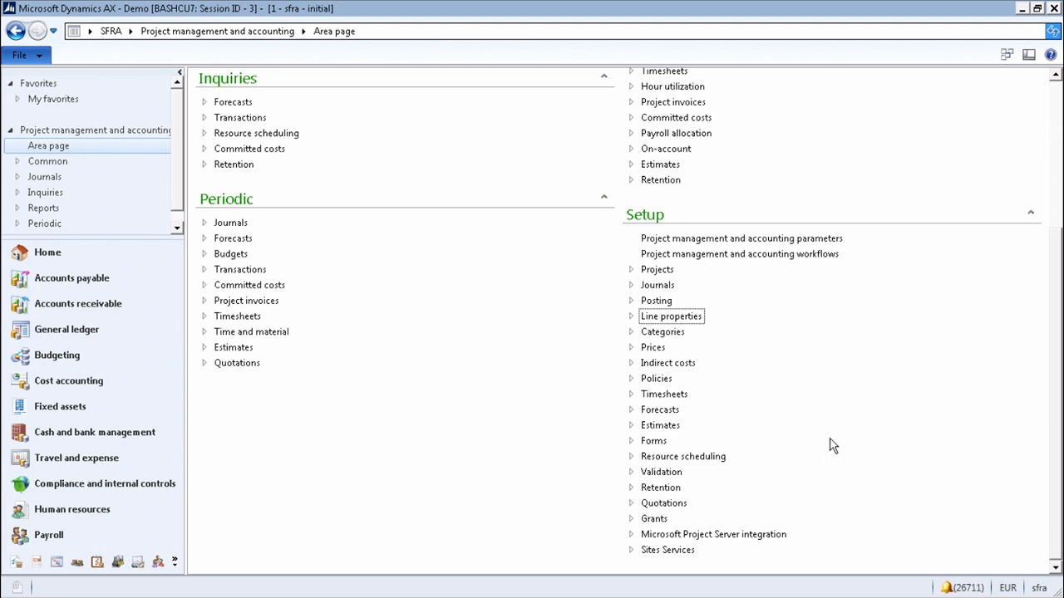
left_click(631, 347)
left_click(702, 458)
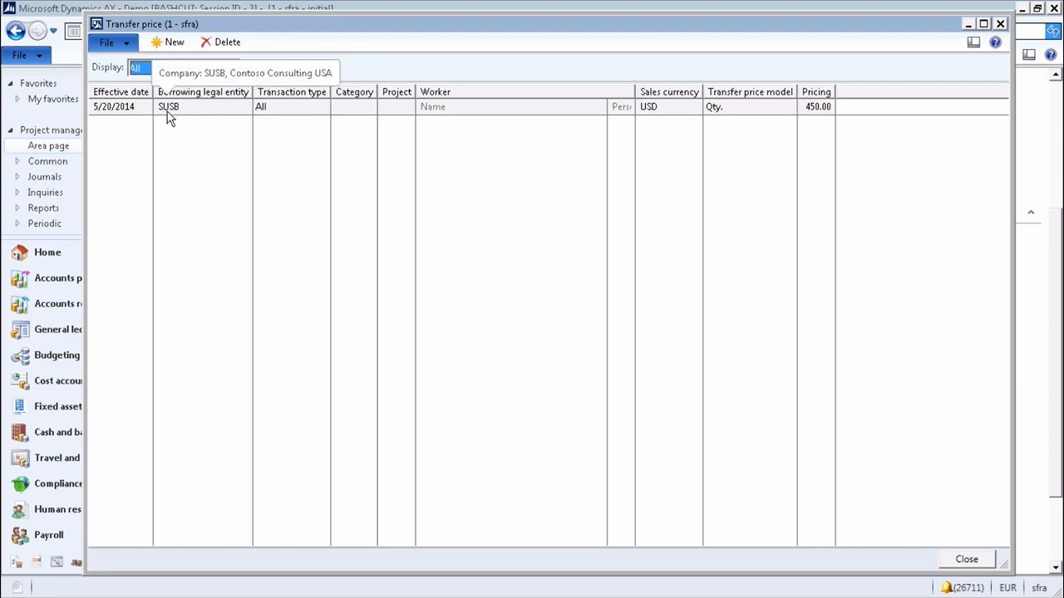
left_click(964, 559)
Examine the intercompany settings in the Project management and accounting parameters, then close the form.
scroll(748, 257, "up", 5)
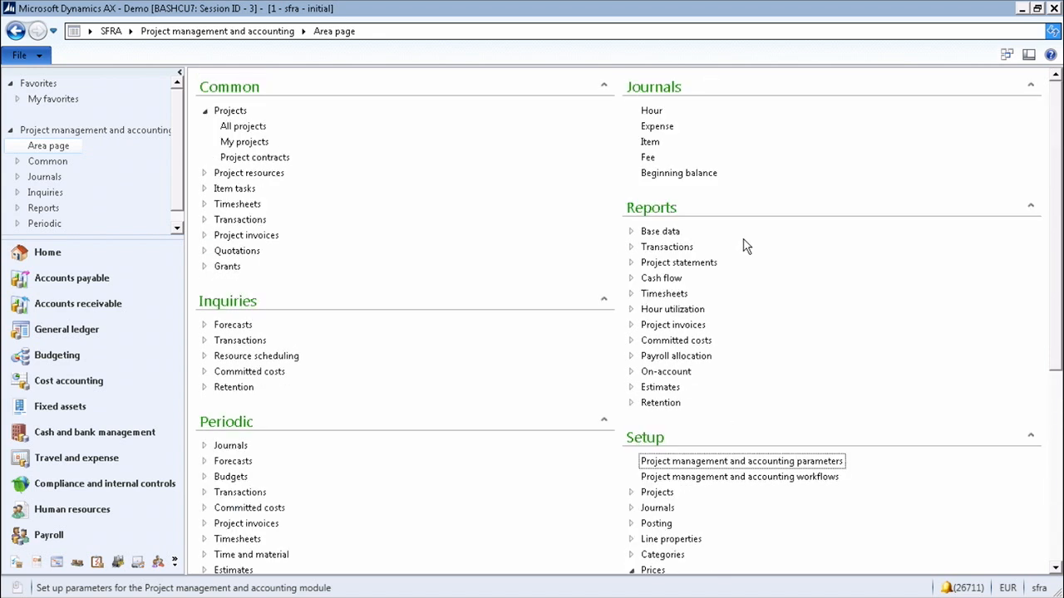
left_click(736, 463)
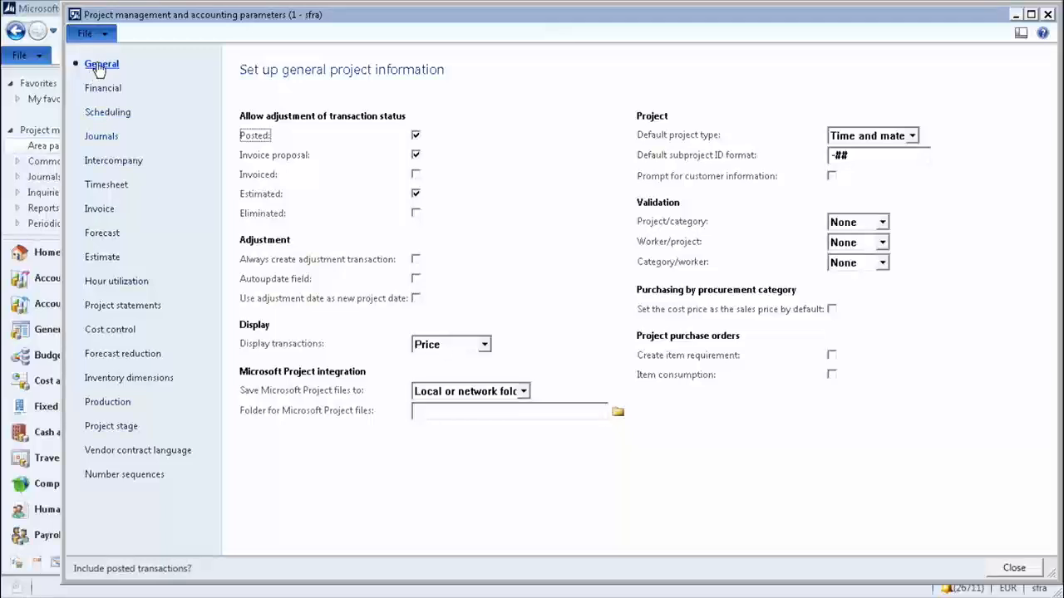
left_click(115, 164)
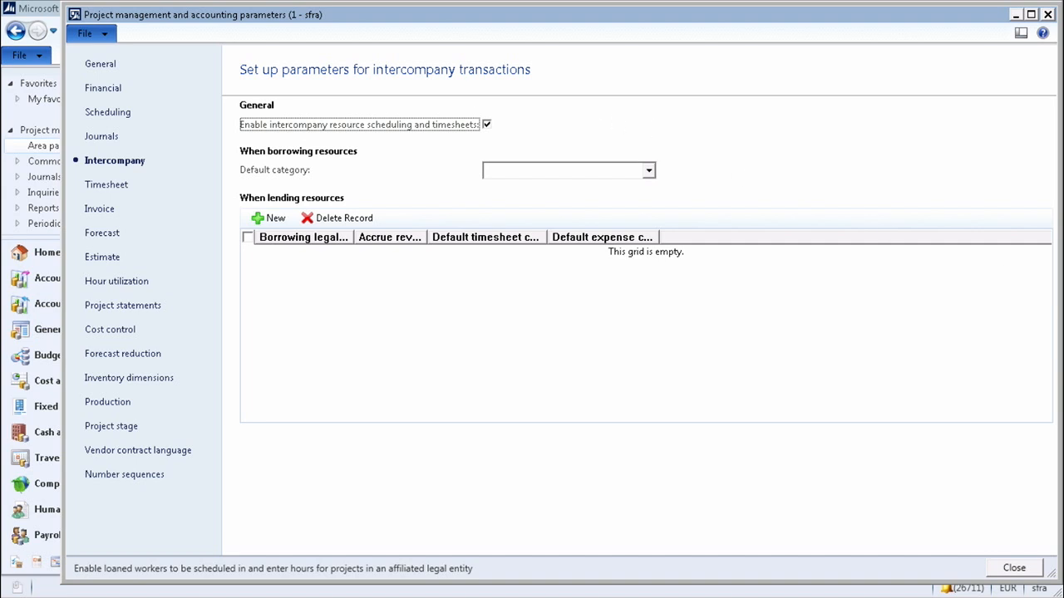
left_click(1035, 573)
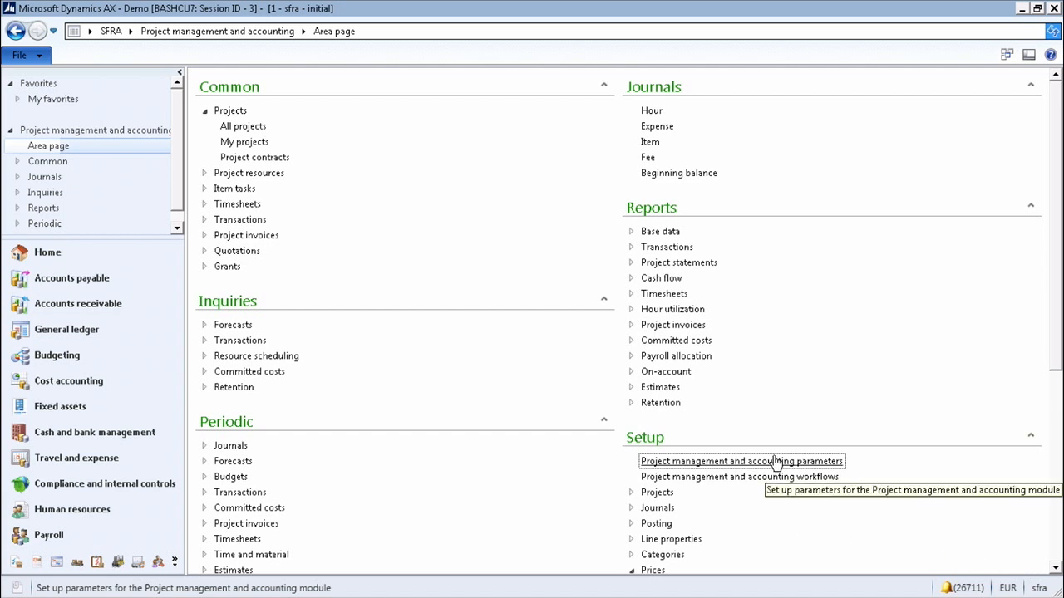
Set the availability match threshold to 50 in the scheduling options of the Project management and accounting parameters, then close the form.
left_click(774, 461)
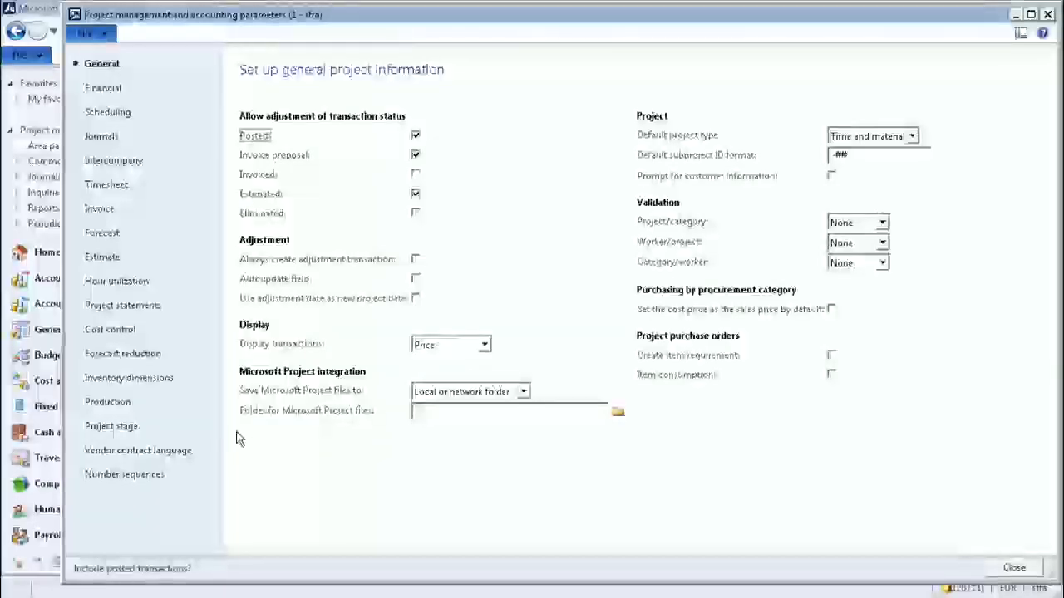
left_click(137, 113)
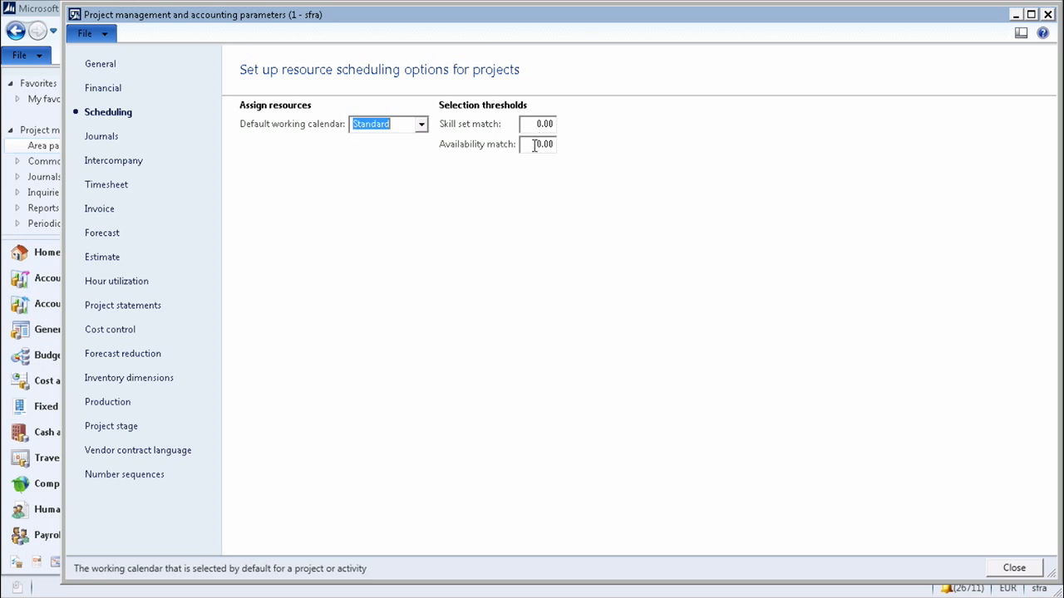
left_click_drag(598, 167, 681, 190)
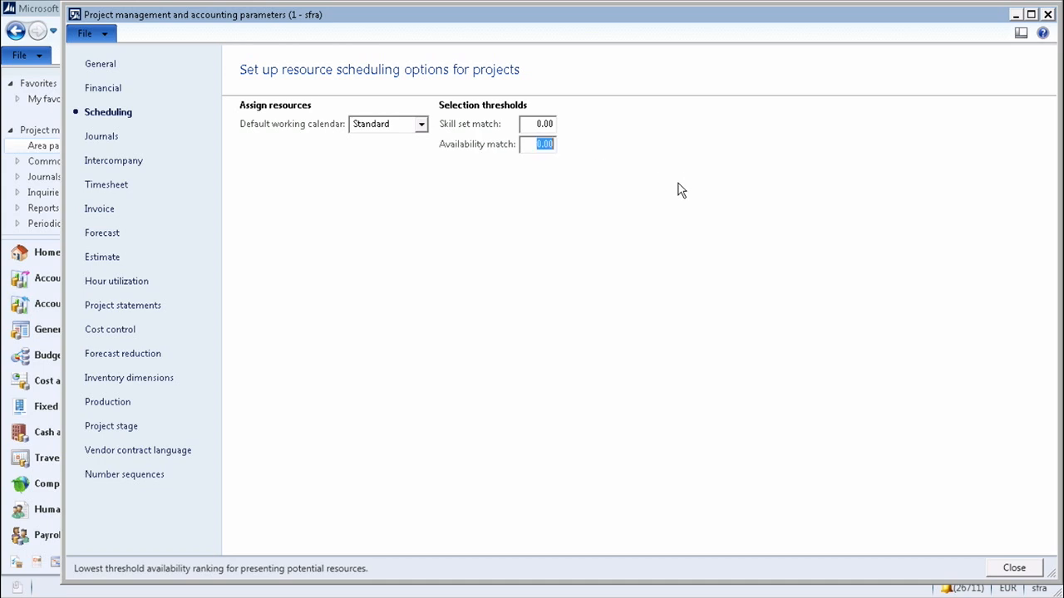
type("50")
mouse_move(991, 590)
left_click(1000, 576)
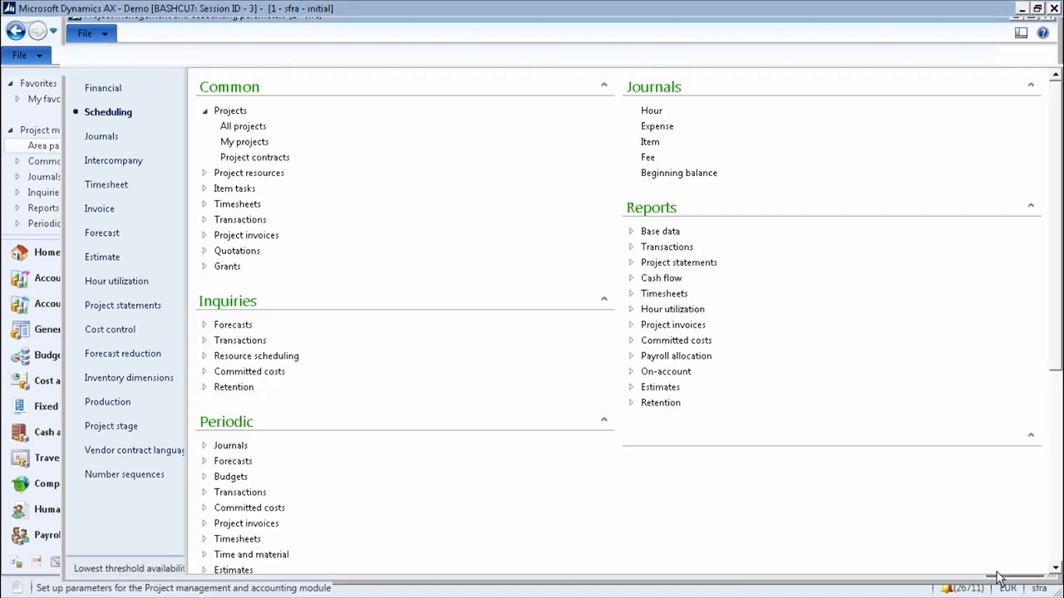
Examine the Team member role and its skill requirements in the project role templates of the resource scheduling setup.
scroll(687, 497, "down", 4)
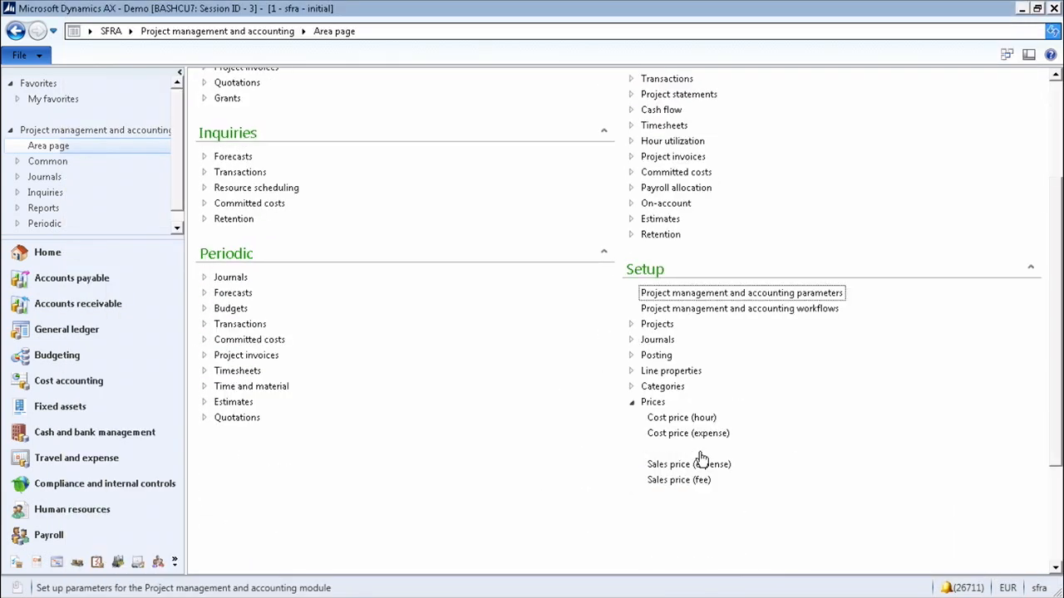
left_click(630, 404)
scroll(784, 375, "down", 2)
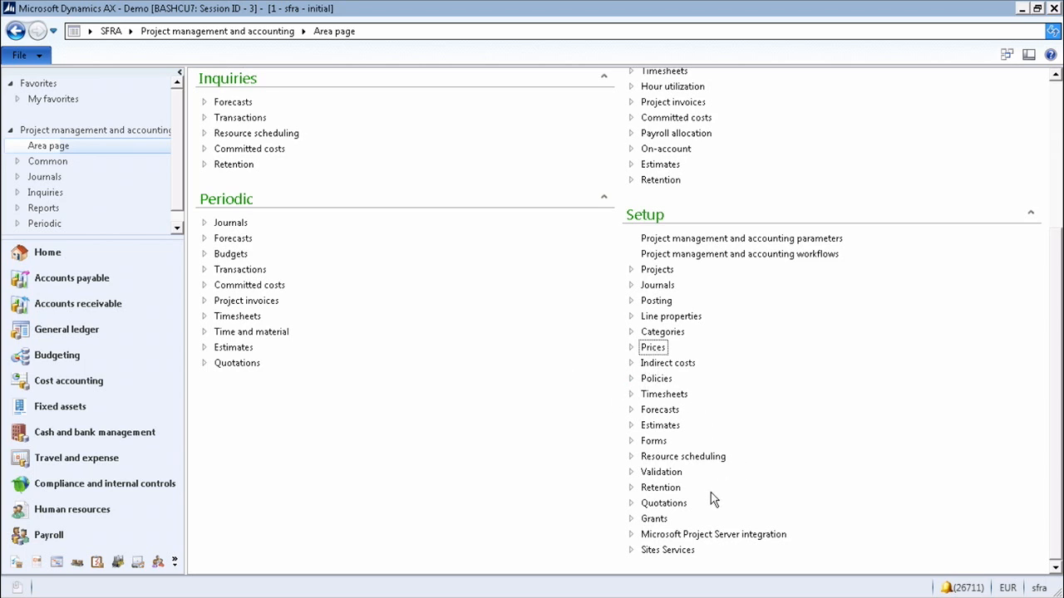
left_click(632, 457)
left_click(691, 472)
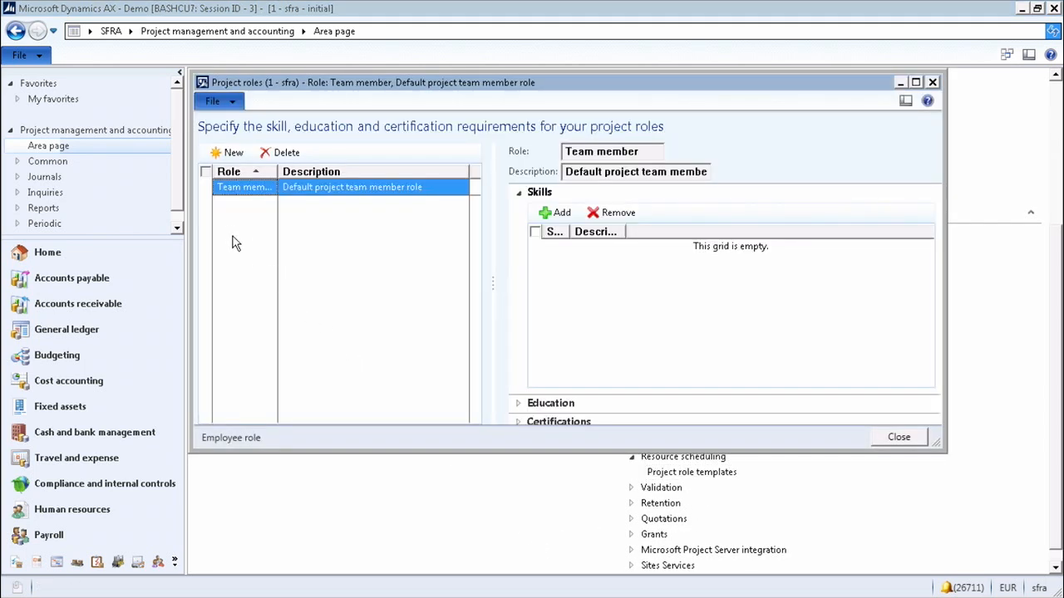
Switch the company to Contoso Consulting USA (SUSB) and open the project role templates in the resource scheduling setup.
left_click(89, 32)
left_click(90, 31)
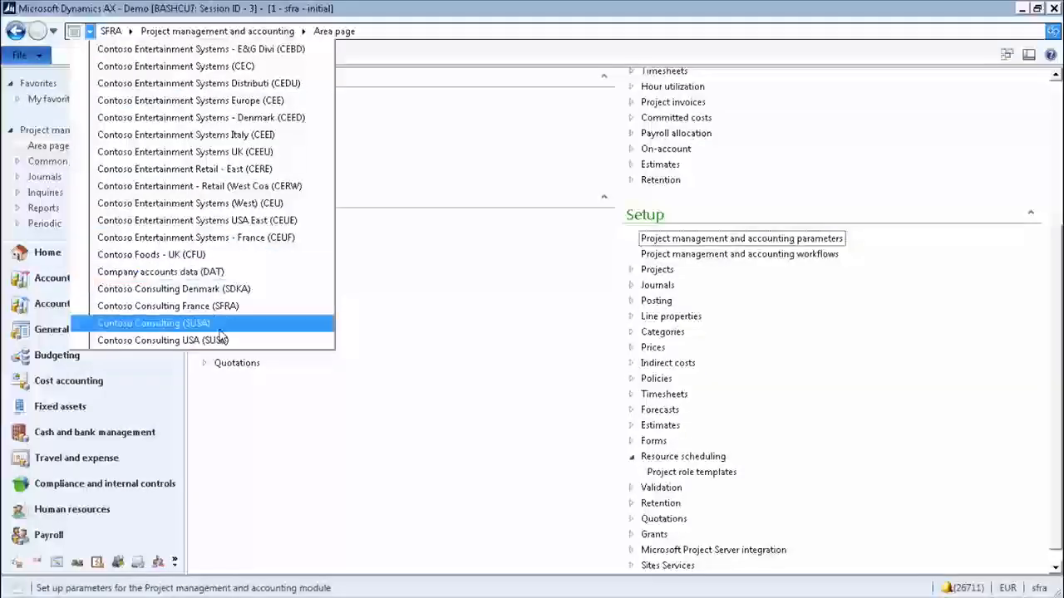
left_click(223, 339)
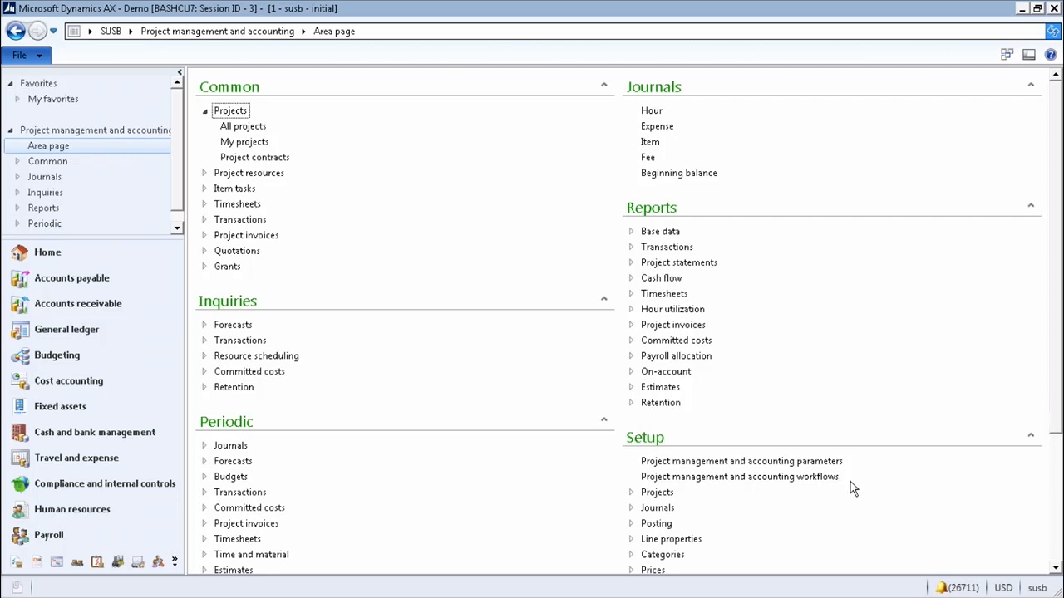
scroll(851, 490, "down", 3)
left_click(716, 531)
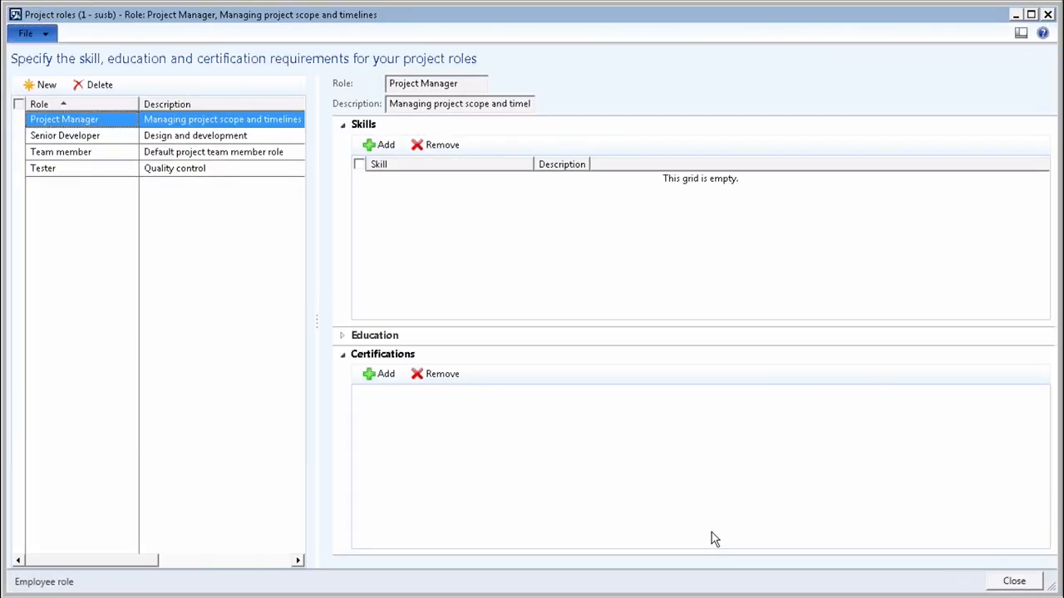
Examine the skill and certification requirements of the Team member, Senior Developer and Tester roles.
left_click(158, 151)
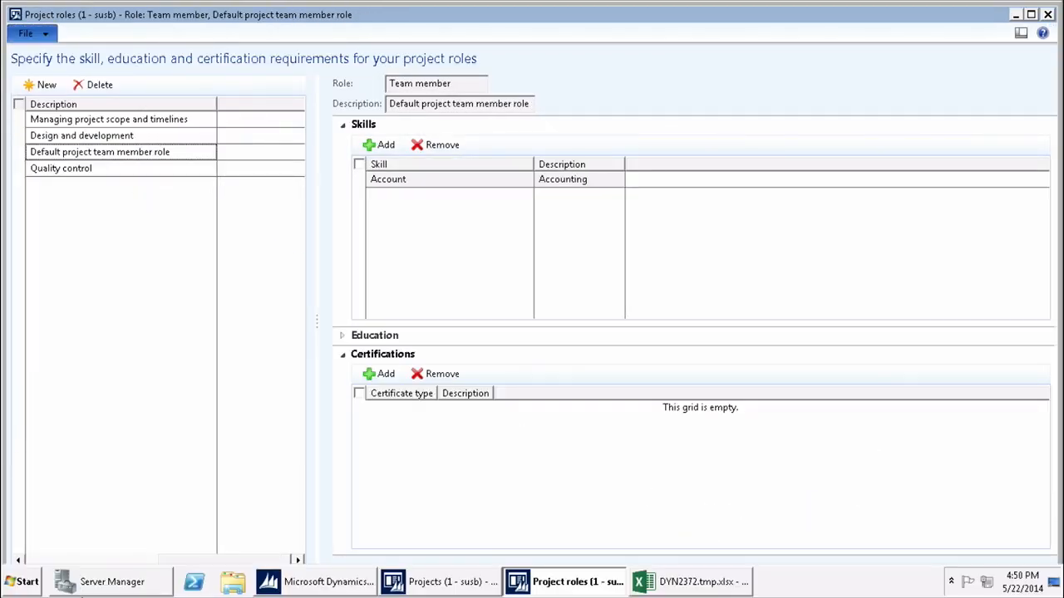
left_click(54, 559)
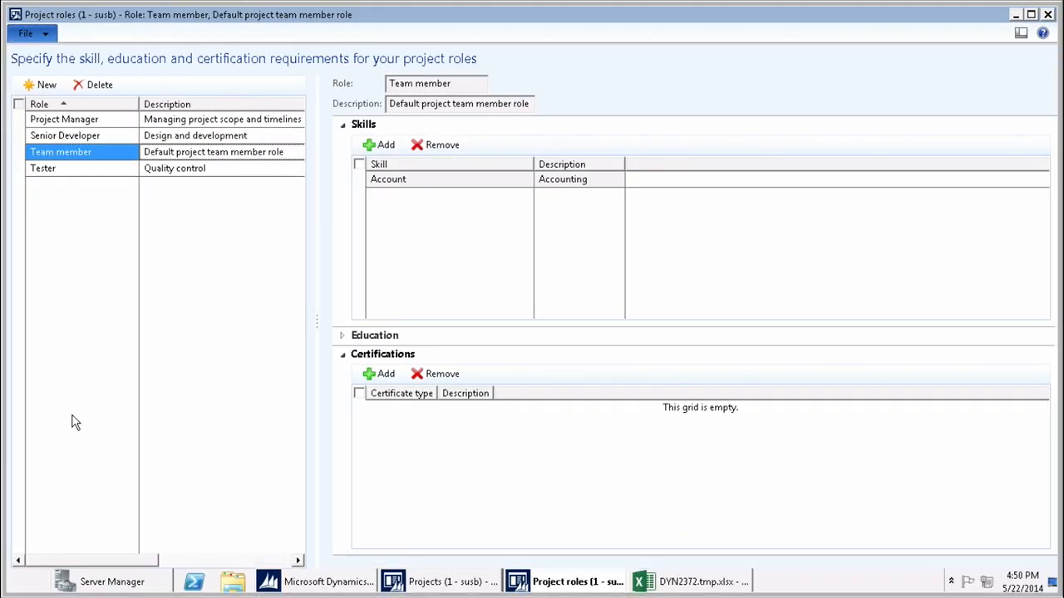
left_click(74, 137)
left_click(77, 152)
left_click(76, 169)
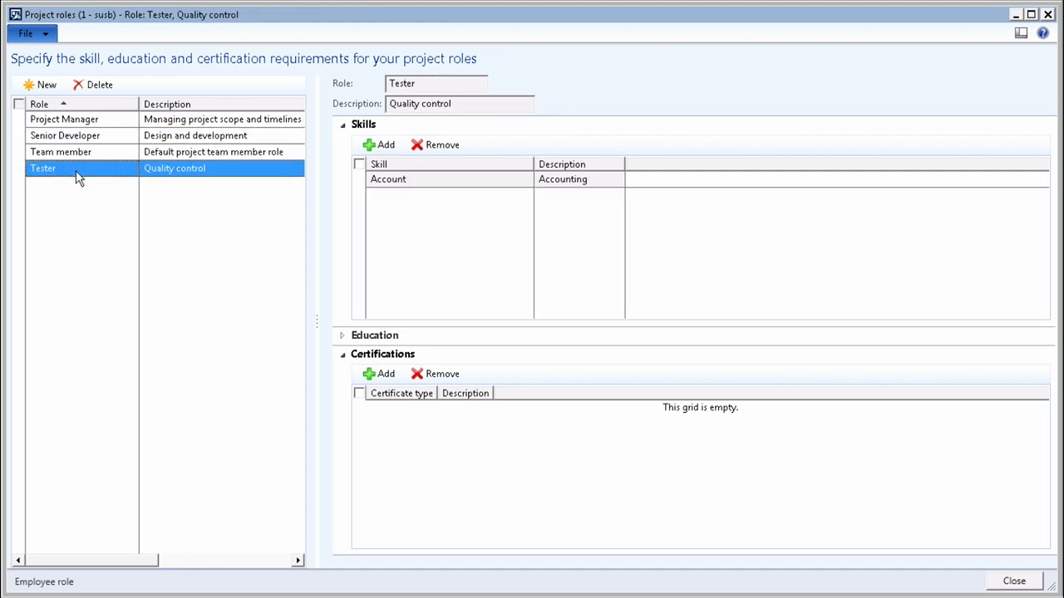
Add the Account (Accounting) skill to the requirements of the Project Manager role.
left_click(79, 121)
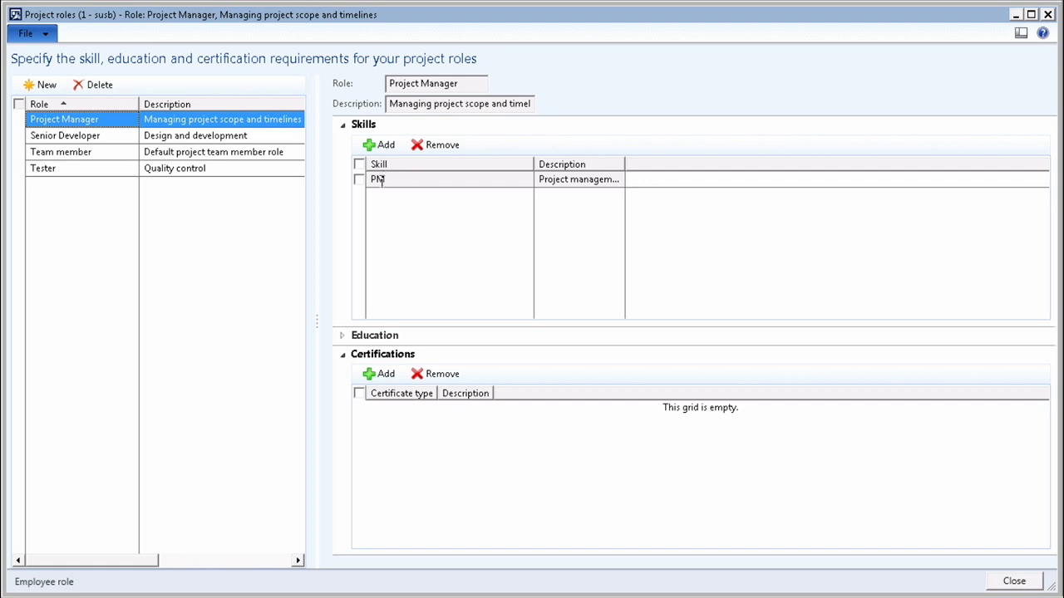
left_click(379, 145)
key("alt+Down")
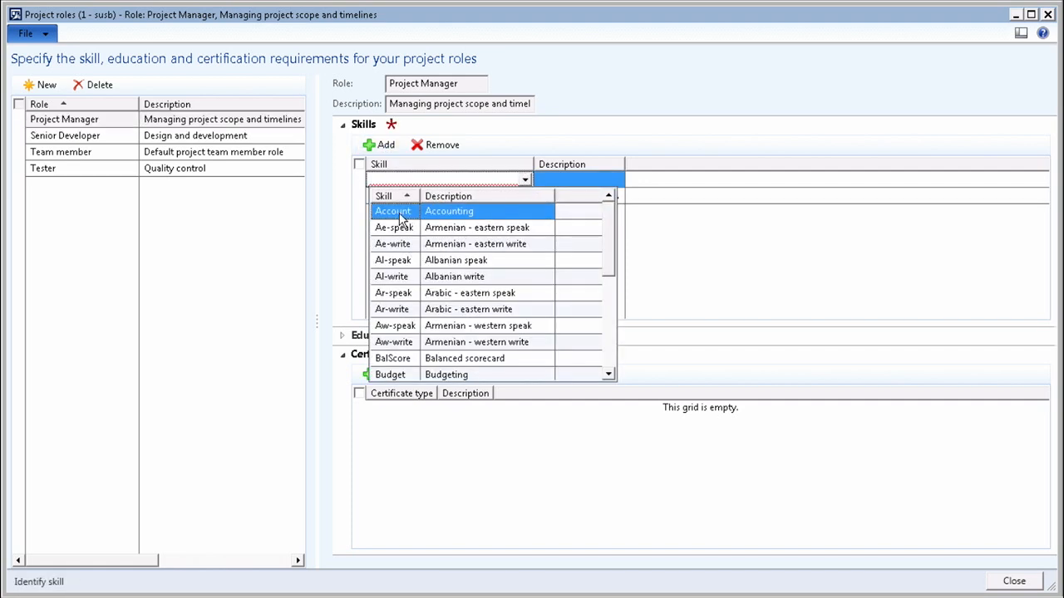
left_click(400, 218)
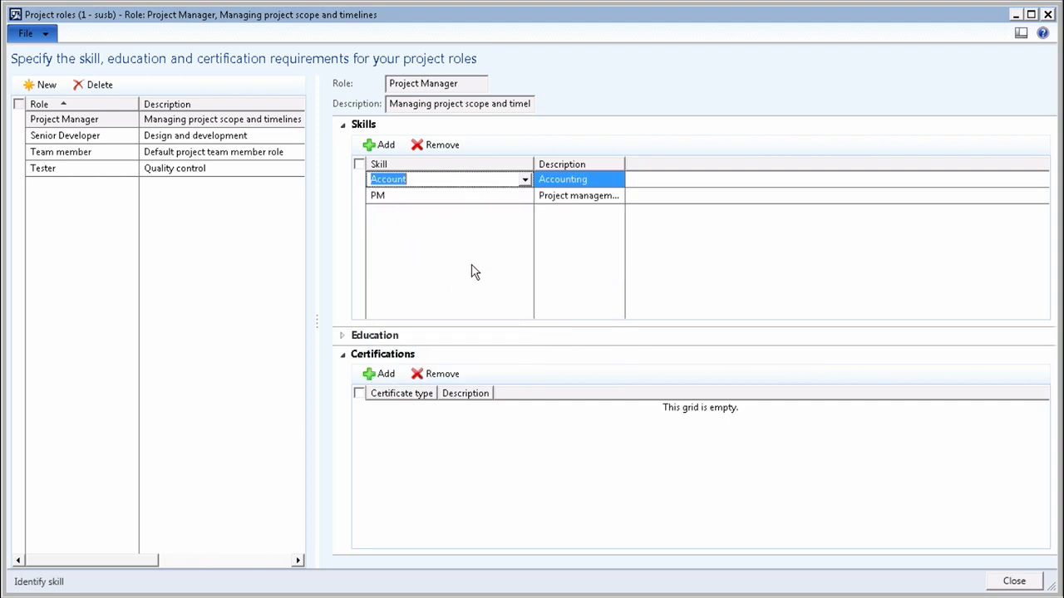
Check the education requirements of the Project Manager role, then add the PMP certificate type to its certifications.
left_click(343, 336)
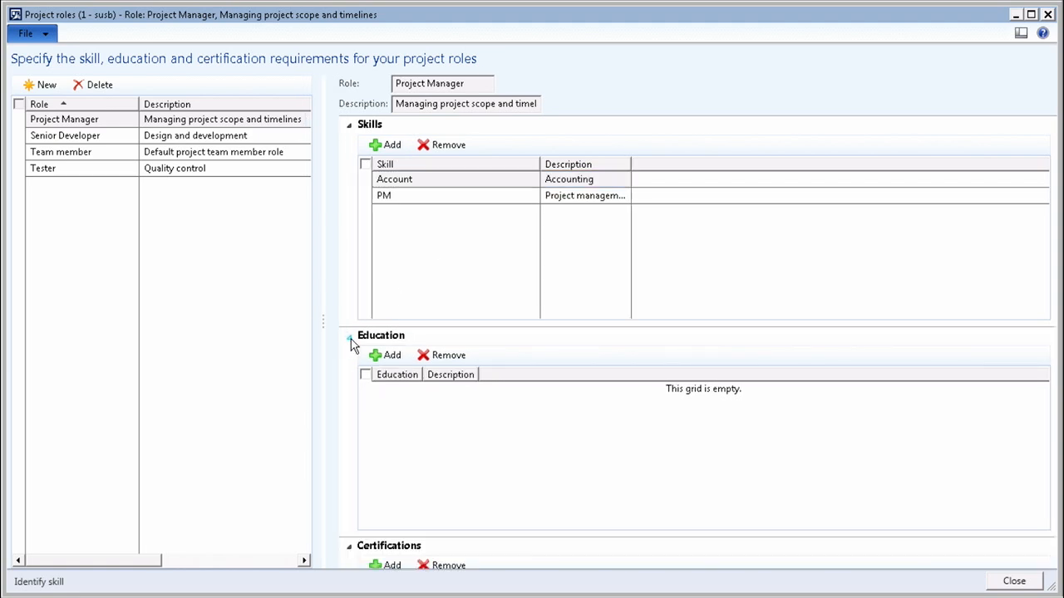
left_click(350, 338)
left_click(385, 373)
left_click(434, 409)
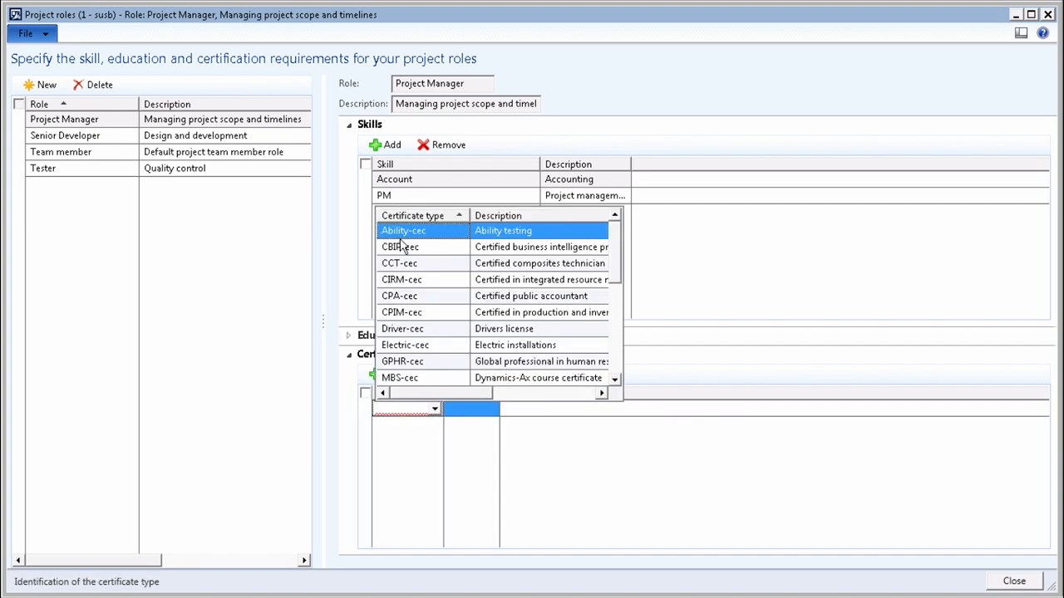
left_click(393, 414)
type("PM")
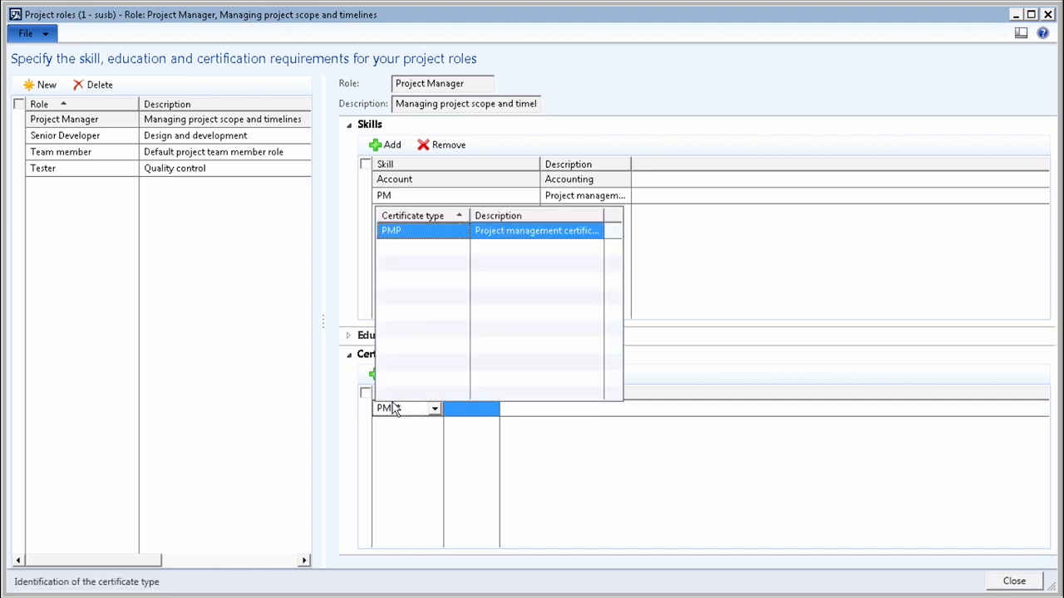
key("Return")
Add the Interview skill to the requirements of the Senior Developer role.
left_click(122, 139)
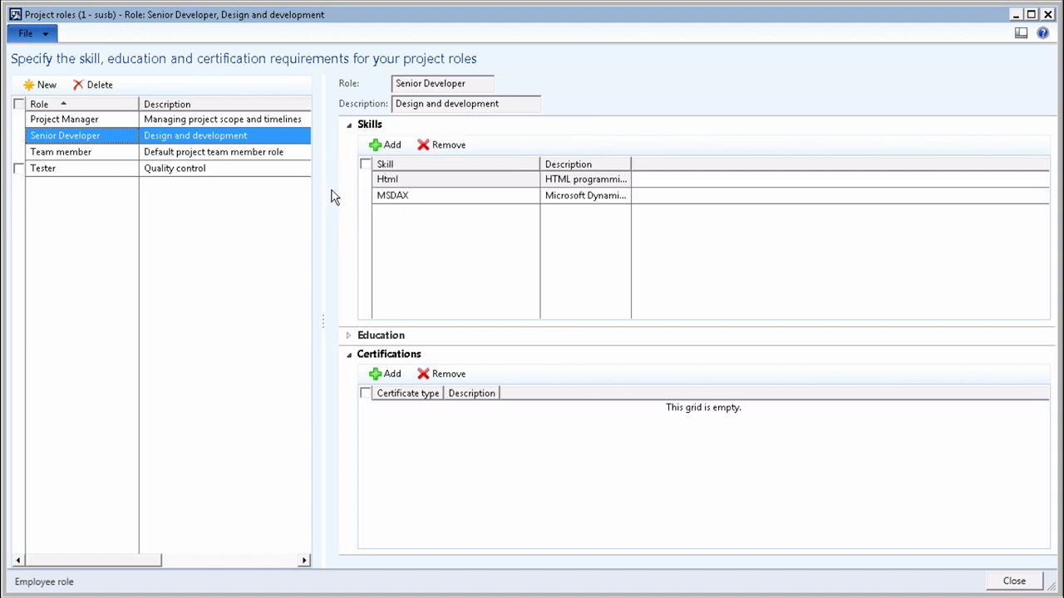
left_click(376, 146)
left_click(530, 179)
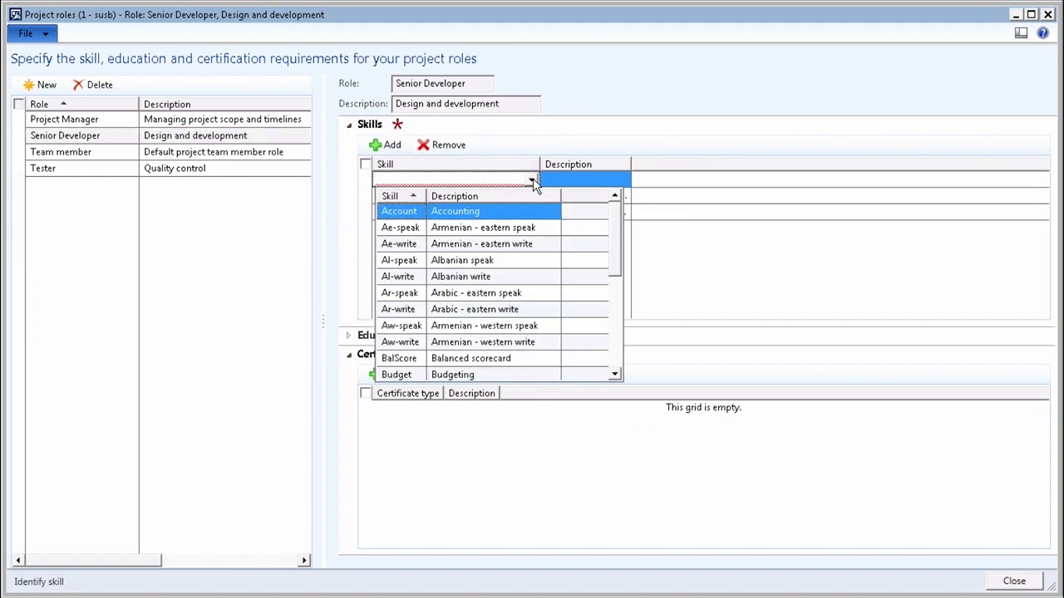
scroll(478, 301, "down", 5)
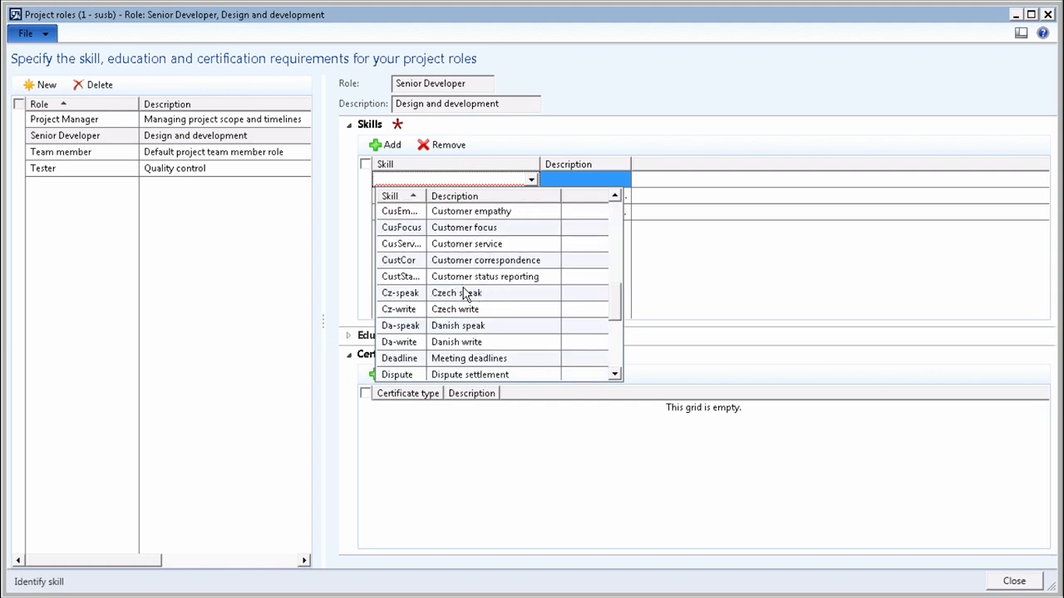
scroll(462, 293, "down", 4)
scroll(462, 293, "down", 4)
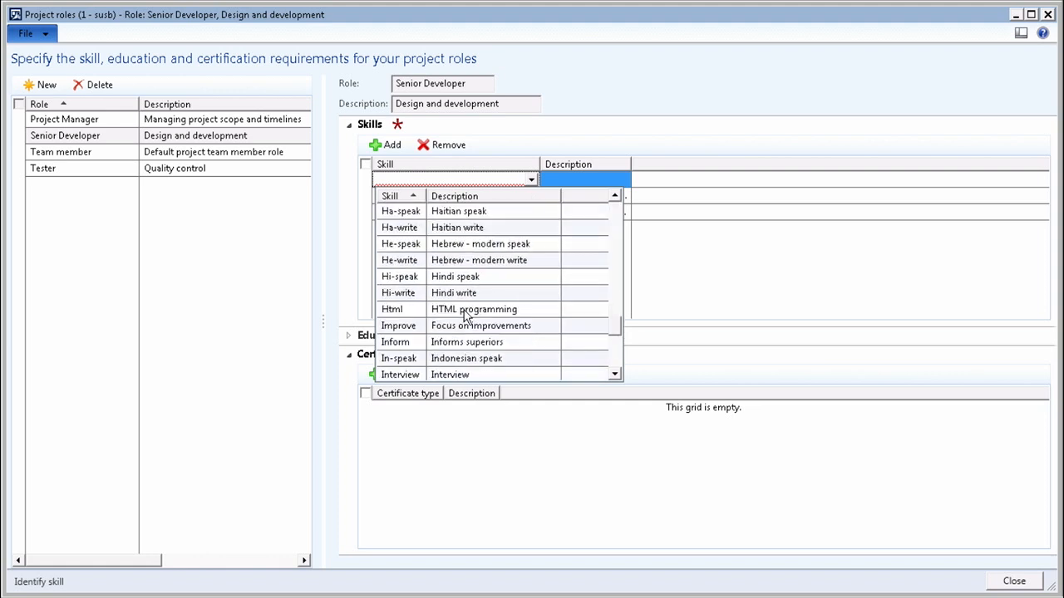
scroll(466, 317, "down", 3)
scroll(462, 319, "up", 3)
left_click(463, 375)
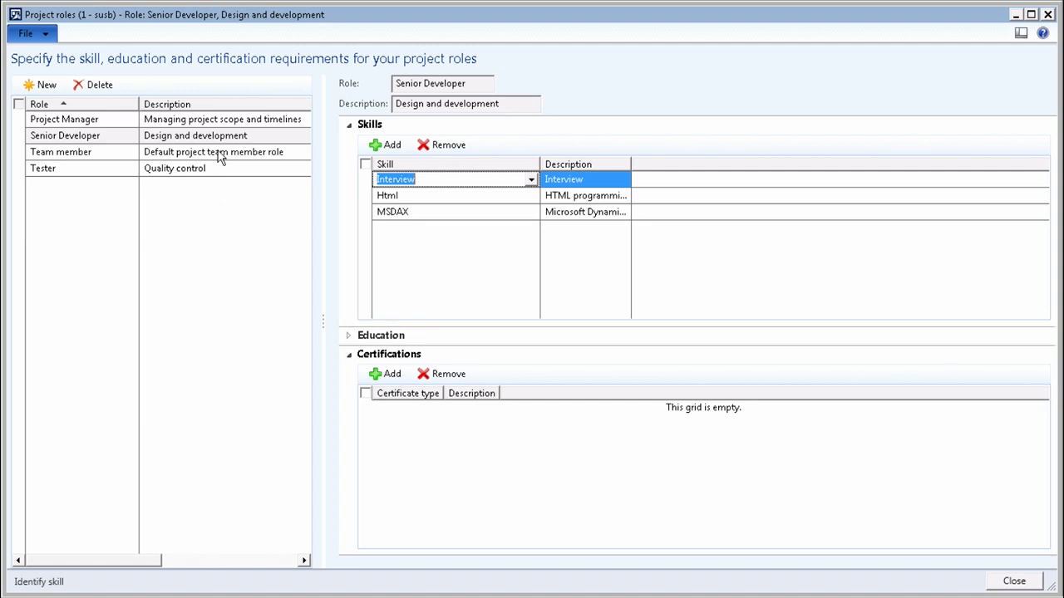
Review the Team member role's description and skill requirements, then close the project roles form.
left_click(161, 153)
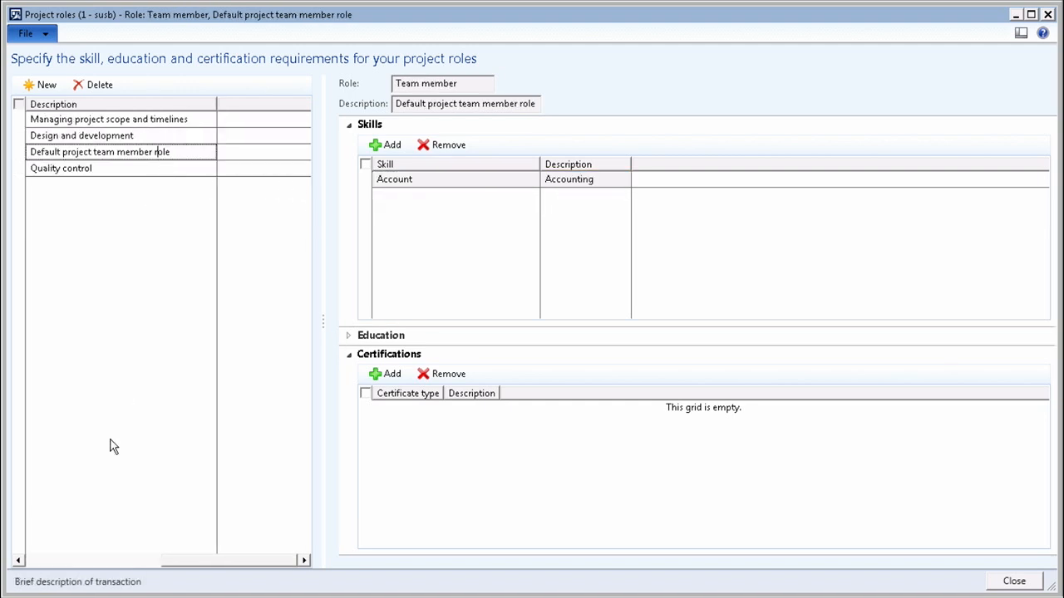
left_click(41, 561)
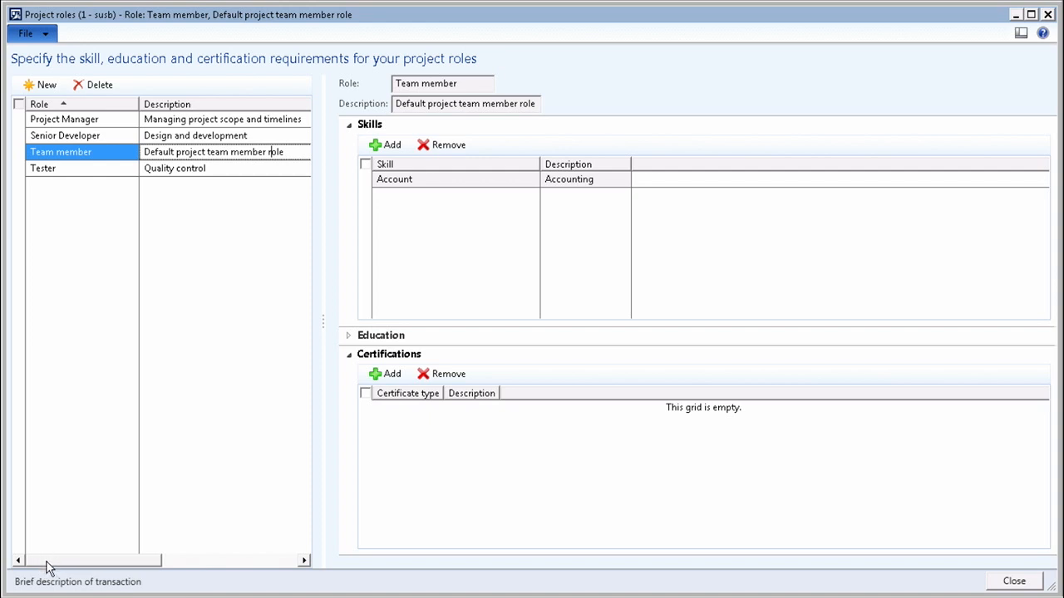
mouse_move(47, 596)
left_click(1016, 582)
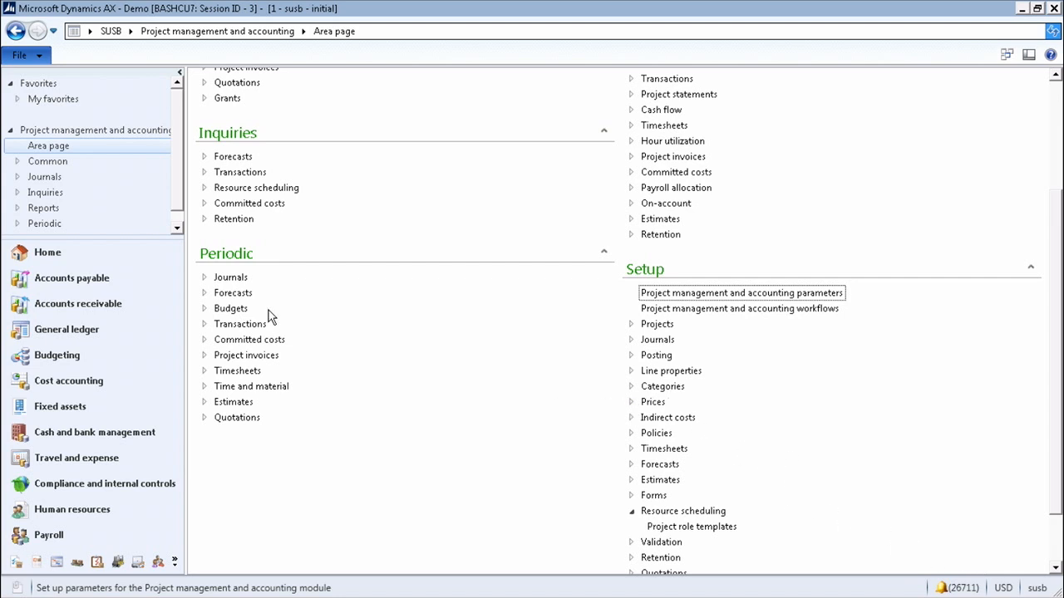
scroll(336, 324, "up", 4)
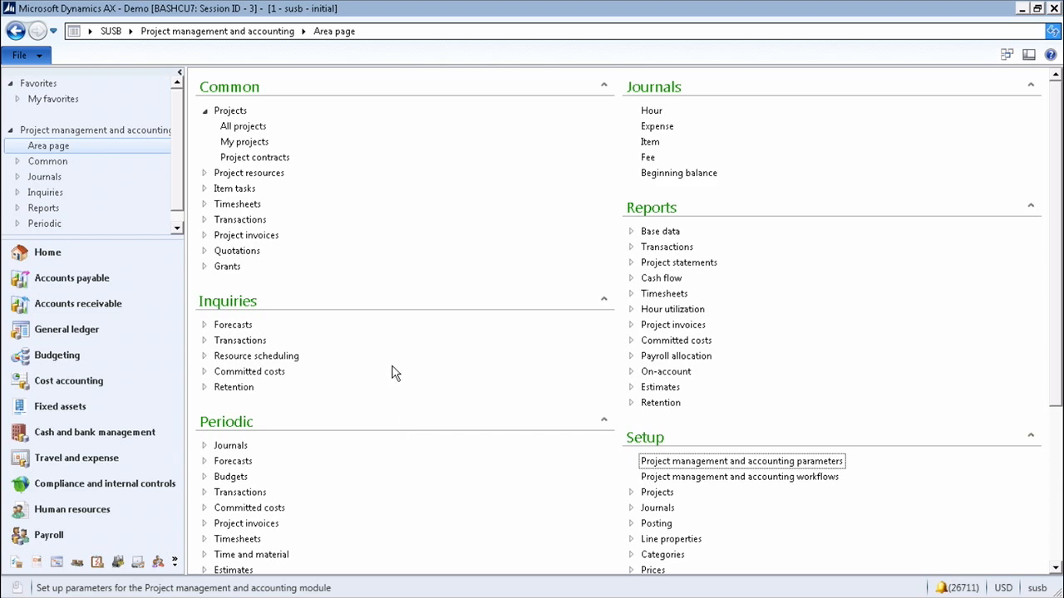